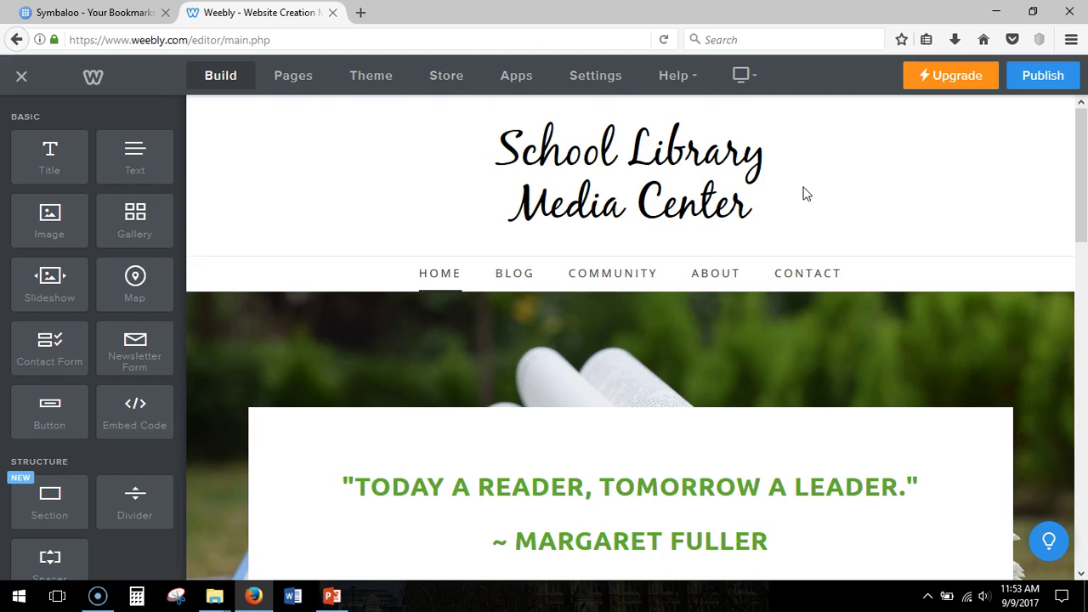
Step: Set the top padding of the color block behind the banner quote to 40
{"action": "left_click_drag", "start_coordinate": [1080, 170], "coordinate": [1083, 230]}
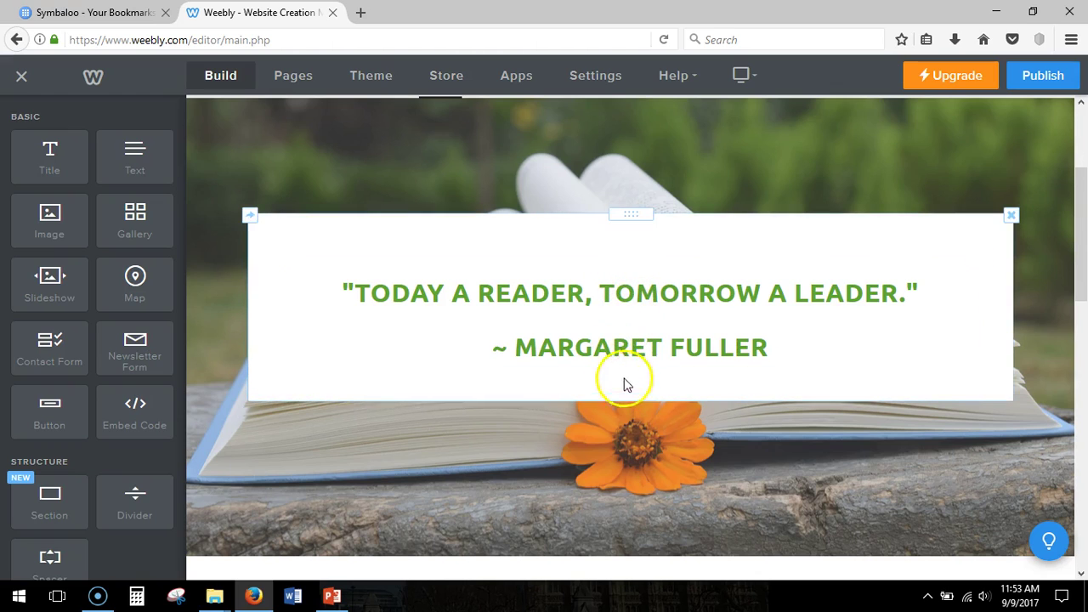
{"action": "right_click", "coordinate": [555, 219]}
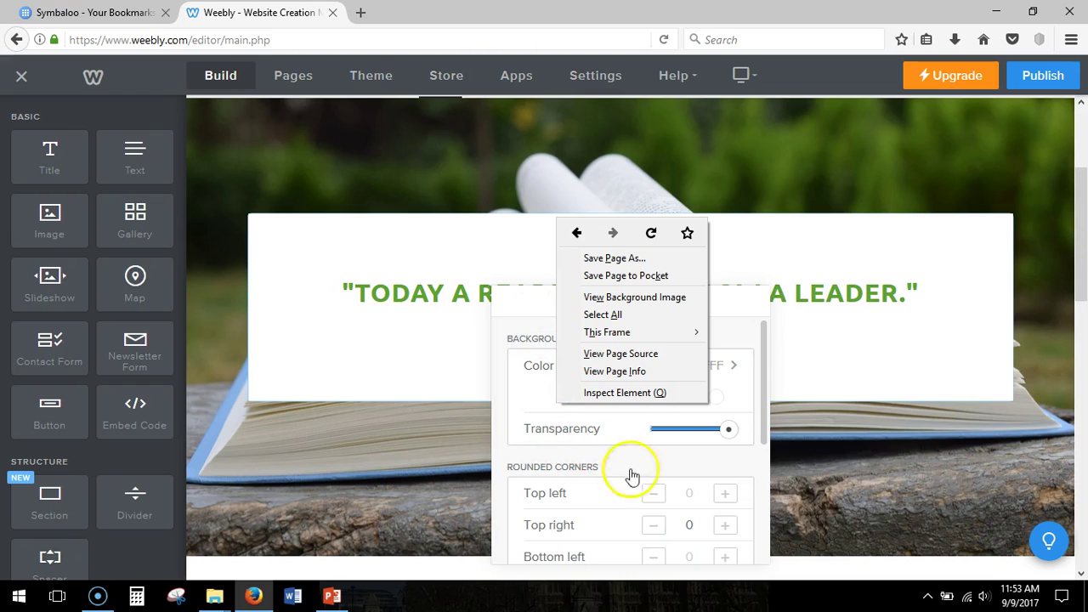
{"action": "left_click", "coordinate": [760, 432]}
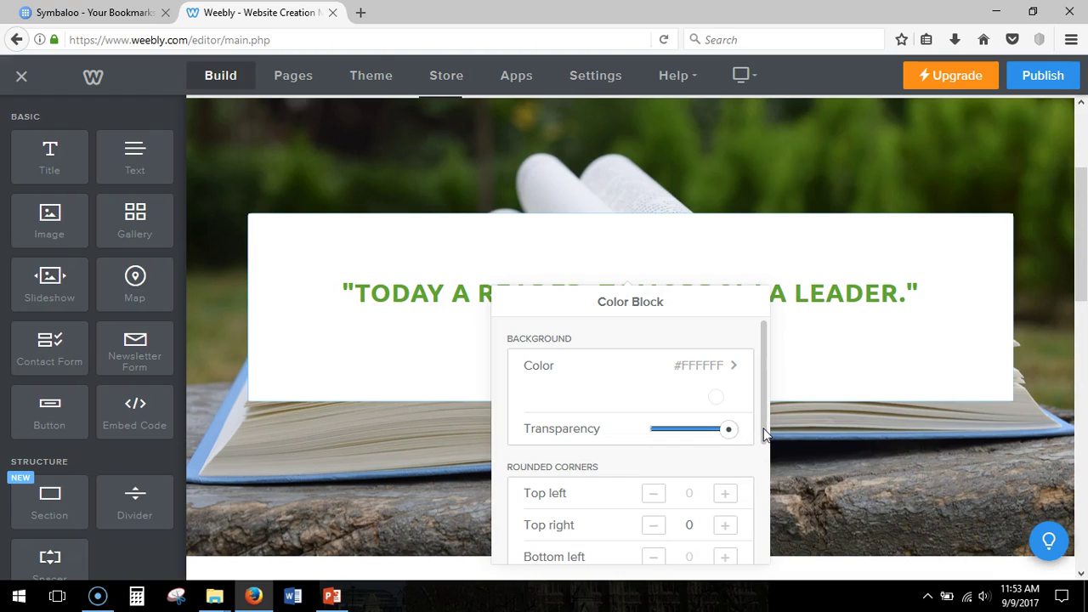
{"action": "left_click_drag", "start_coordinate": [763, 434], "coordinate": [765, 563]}
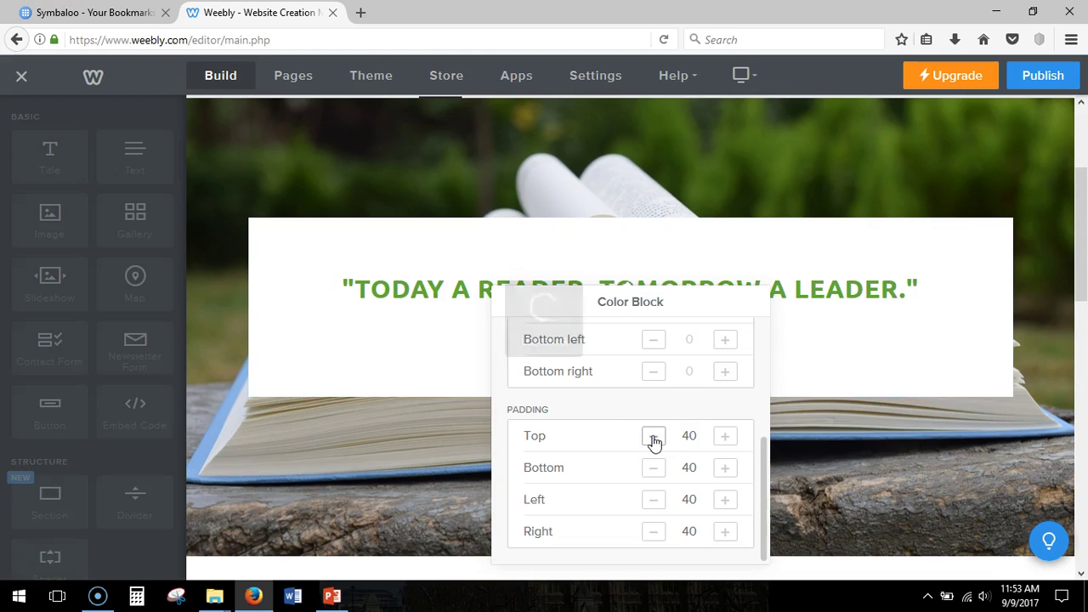
{"action": "left_click", "coordinate": [729, 150]}
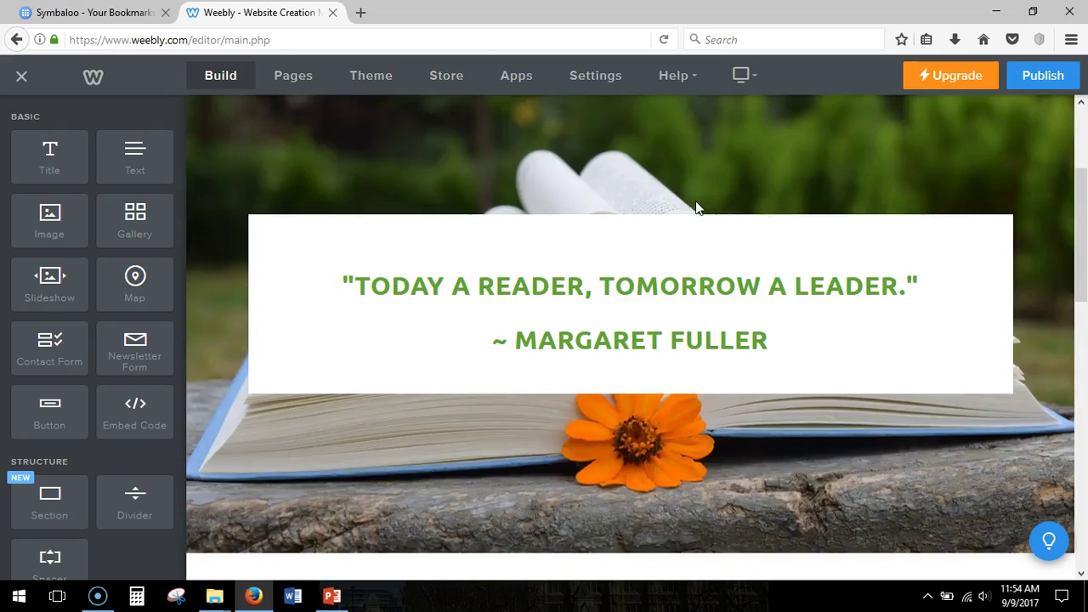
Step: Add a text element reading "Welcome to the Library Media Center!" to the blank section below the banner image
{"action": "left_click_drag", "start_coordinate": [1078, 208], "coordinate": [1082, 214]}
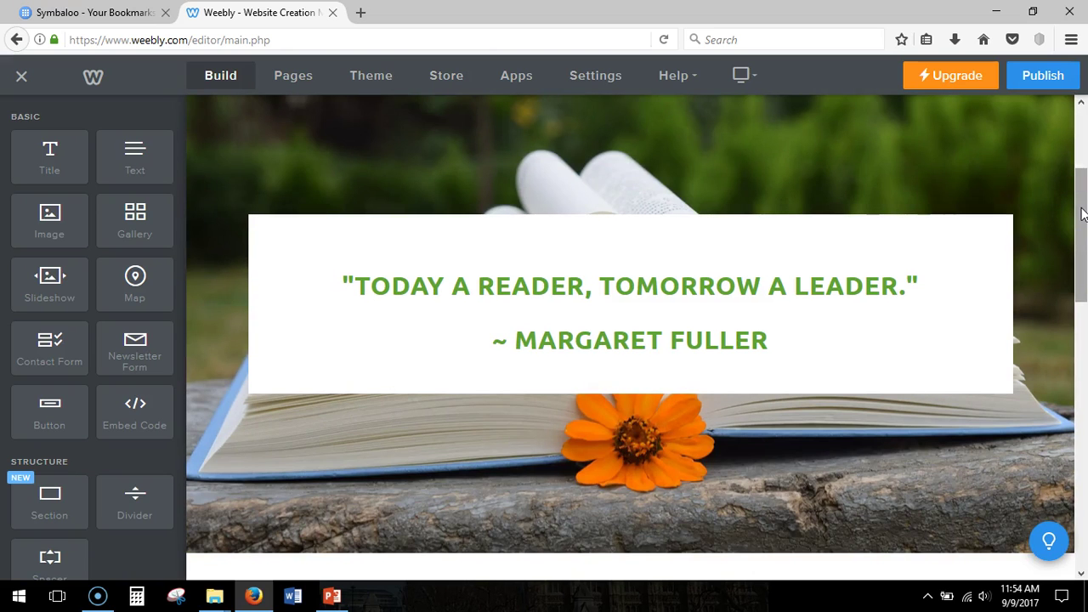
{"action": "left_click_drag", "start_coordinate": [1082, 215], "coordinate": [1082, 340]}
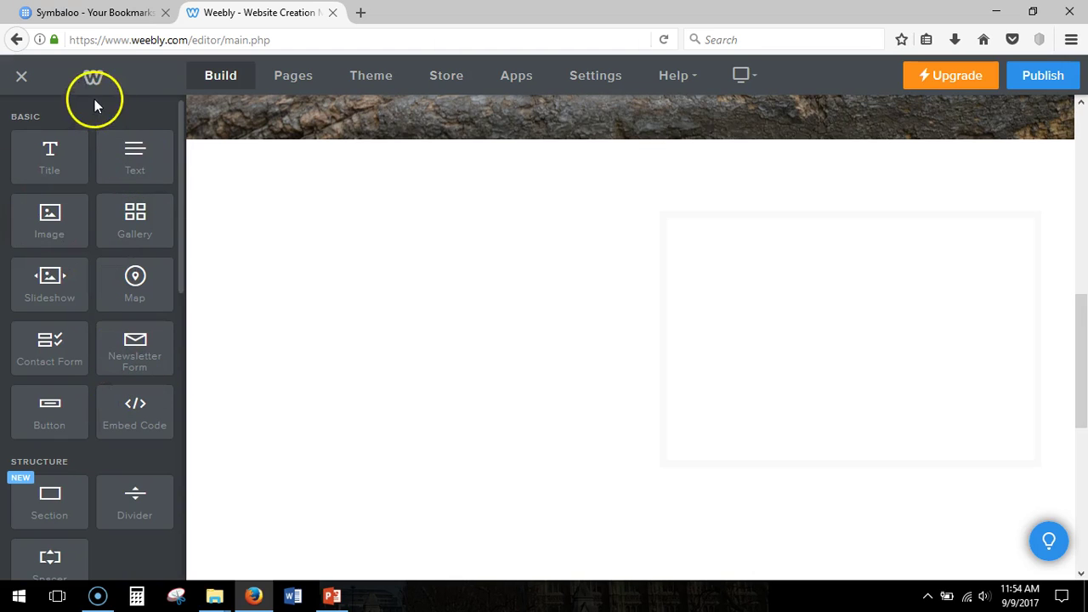
{"action": "left_click_drag", "start_coordinate": [130, 168], "coordinate": [554, 345]}
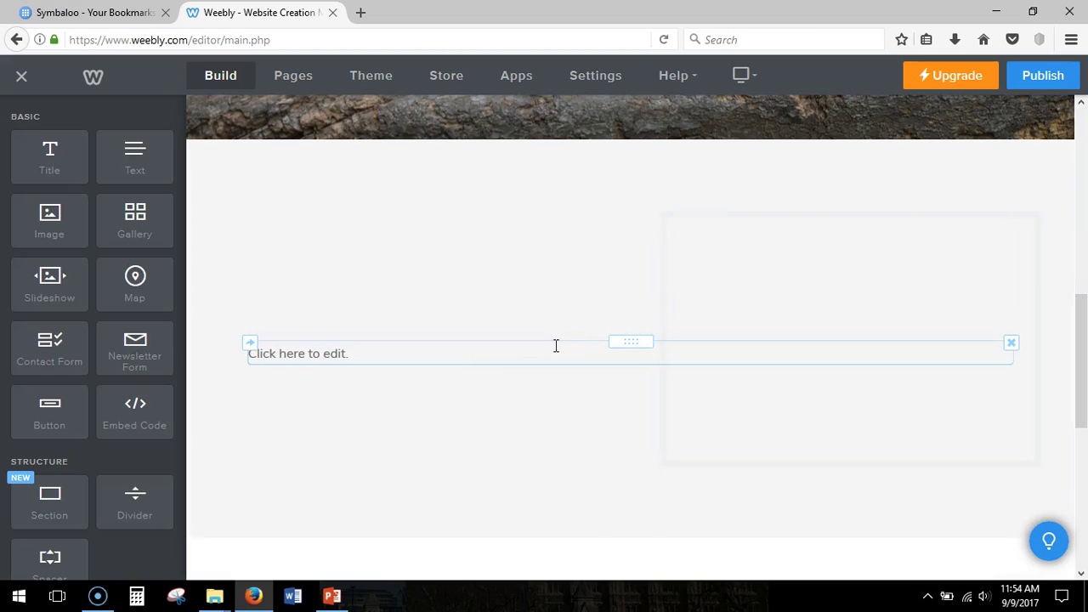
{"action": "left_click", "coordinate": [512, 356]}
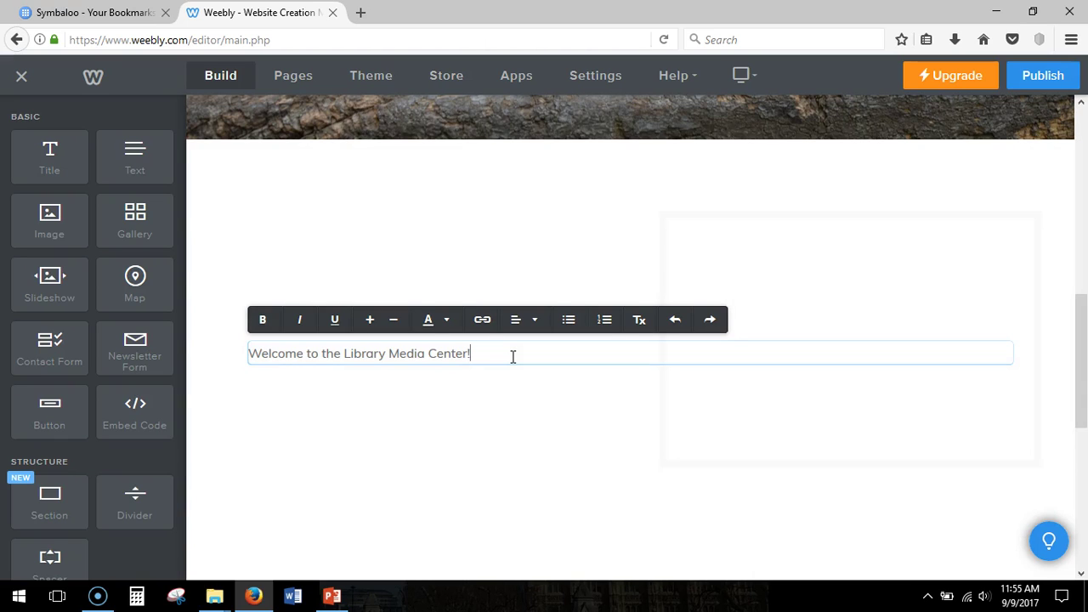
Step: Color the whole welcome line dark green and increase its font size by two steps
{"action": "left_click_drag", "start_coordinate": [481, 355], "coordinate": [247, 354]}
{"action": "left_click", "coordinate": [446, 320]}
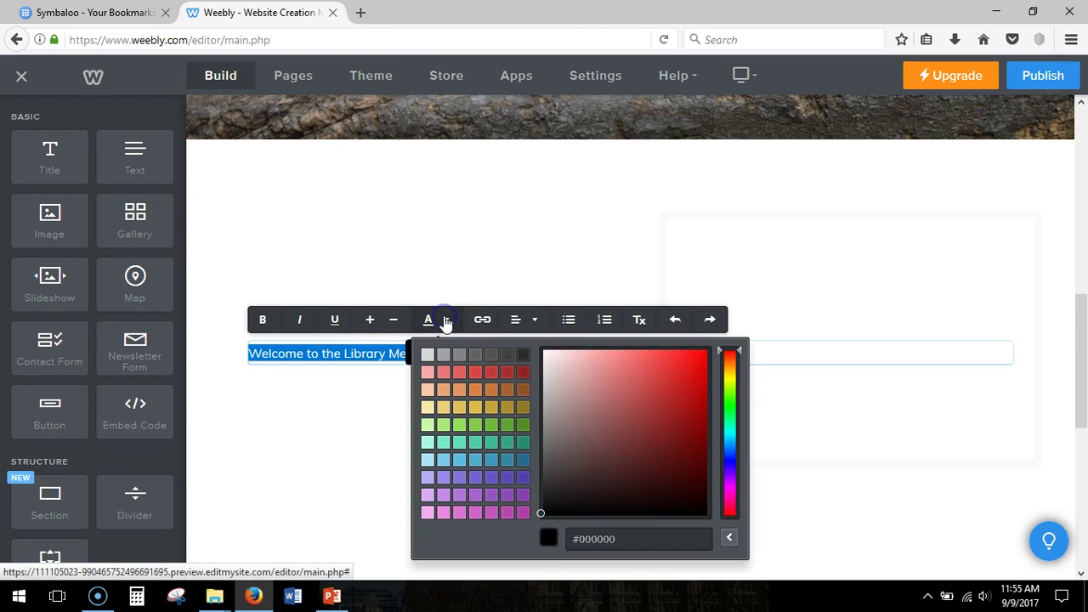
{"action": "left_click", "coordinate": [523, 427]}
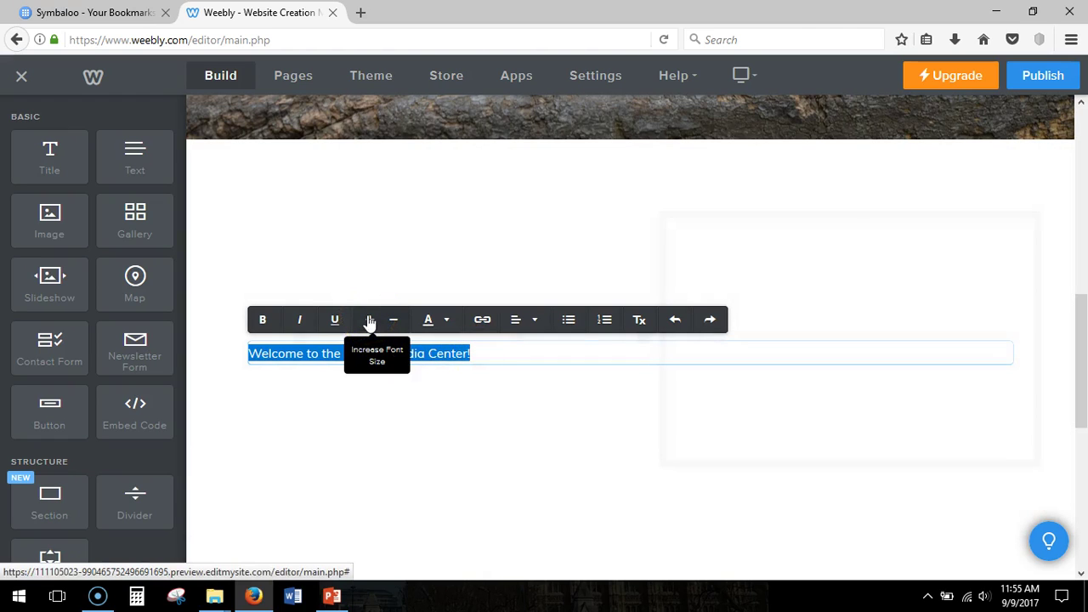
{"action": "left_click", "coordinate": [370, 321]}
{"action": "left_click", "coordinate": [370, 320]}
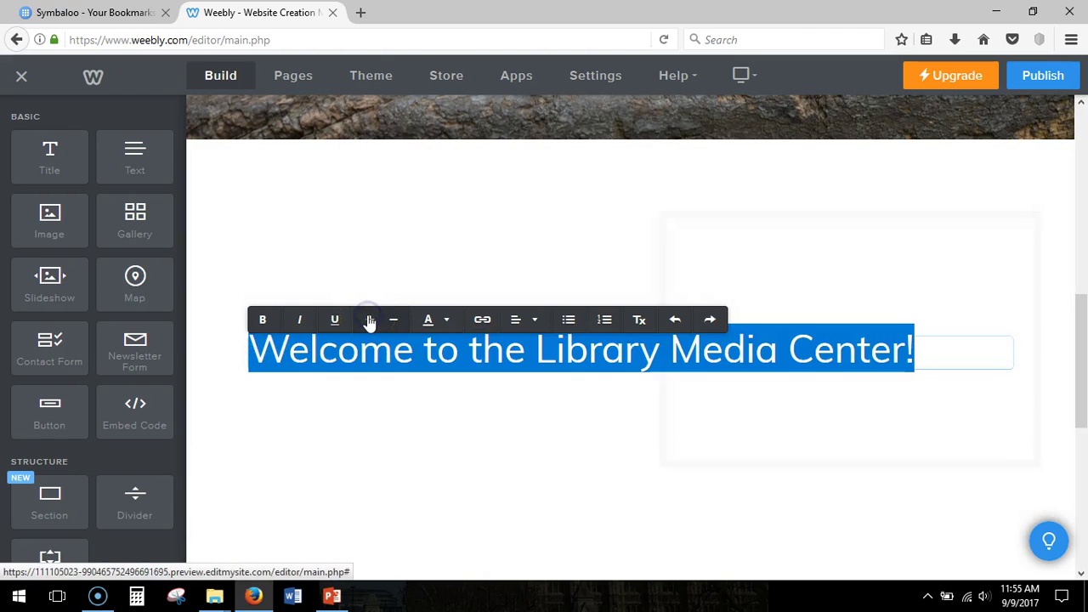
{"action": "left_click", "coordinate": [818, 418]}
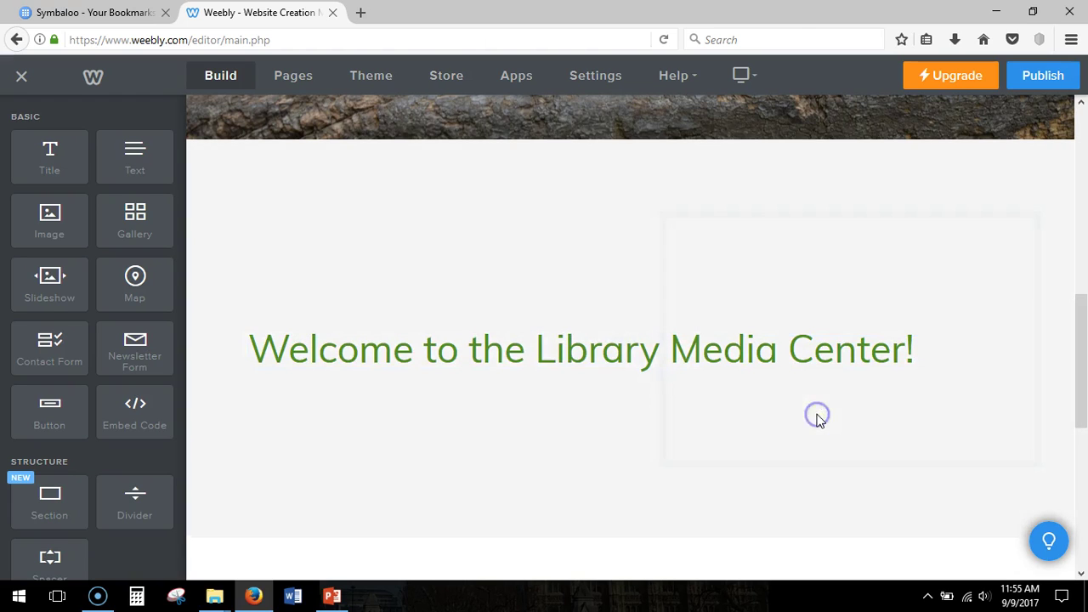
Step: Try the welcome text on the banner photo below the quote and move it back into the blank section
{"action": "left_click", "coordinate": [465, 352]}
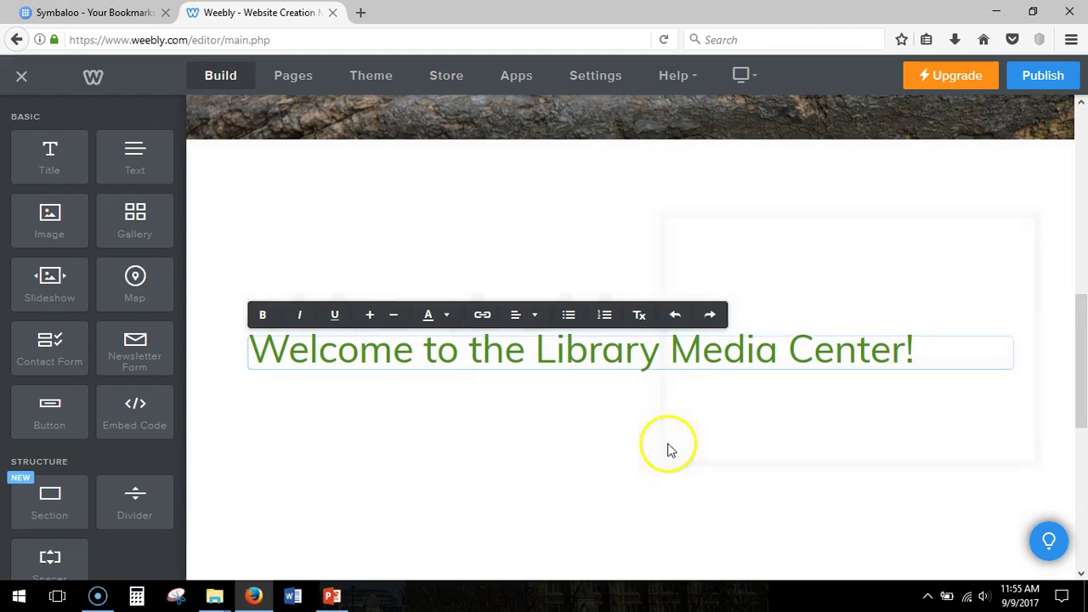
{"action": "left_click", "coordinate": [669, 445]}
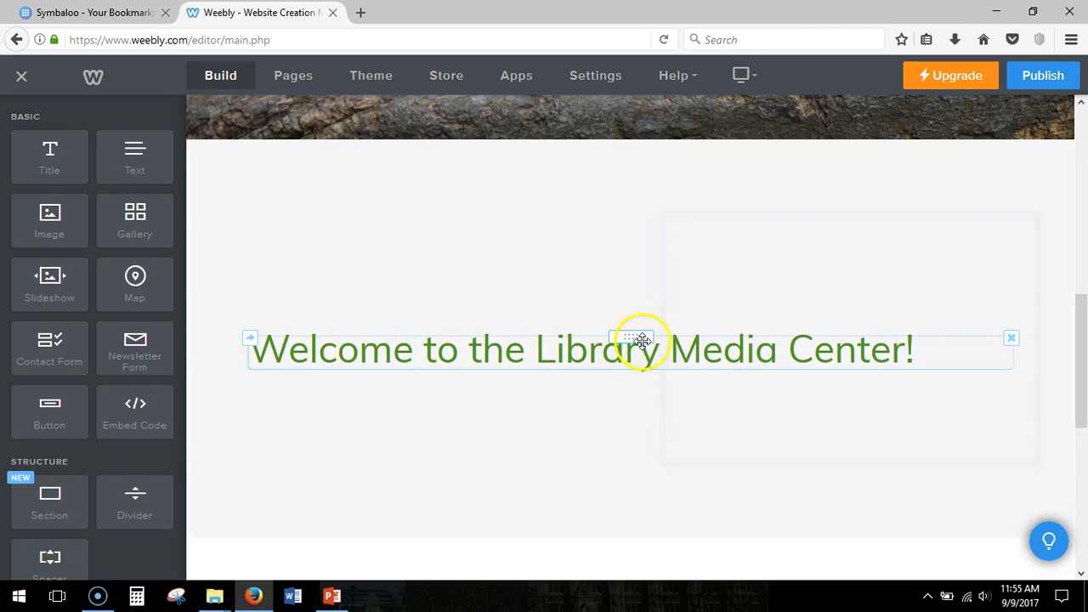
{"action": "left_click_drag", "start_coordinate": [629, 336], "coordinate": [646, 165]}
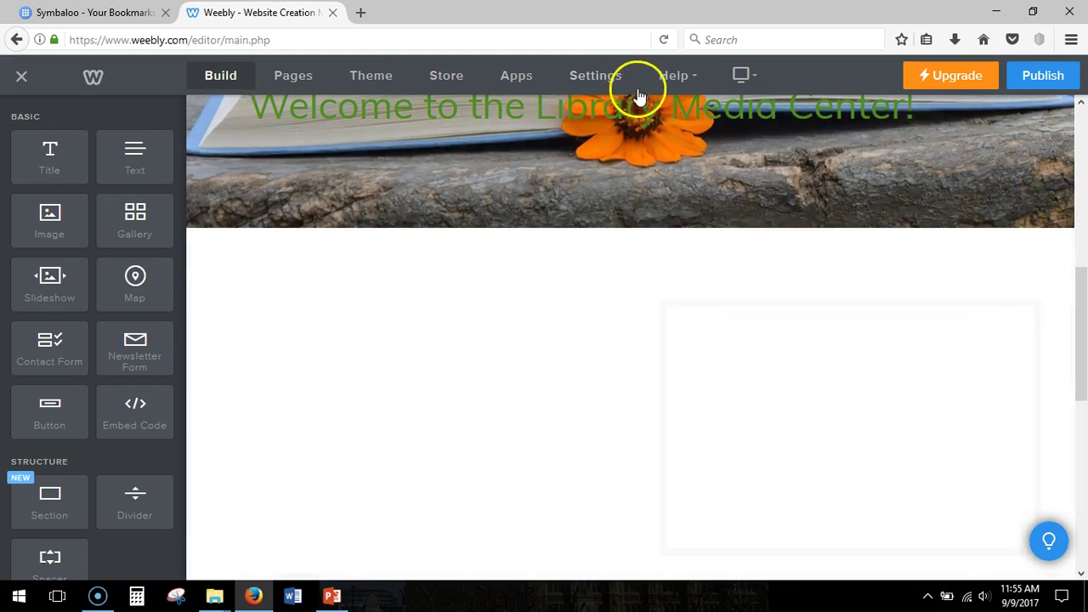
{"action": "left_click_drag", "start_coordinate": [1078, 276], "coordinate": [1082, 261]}
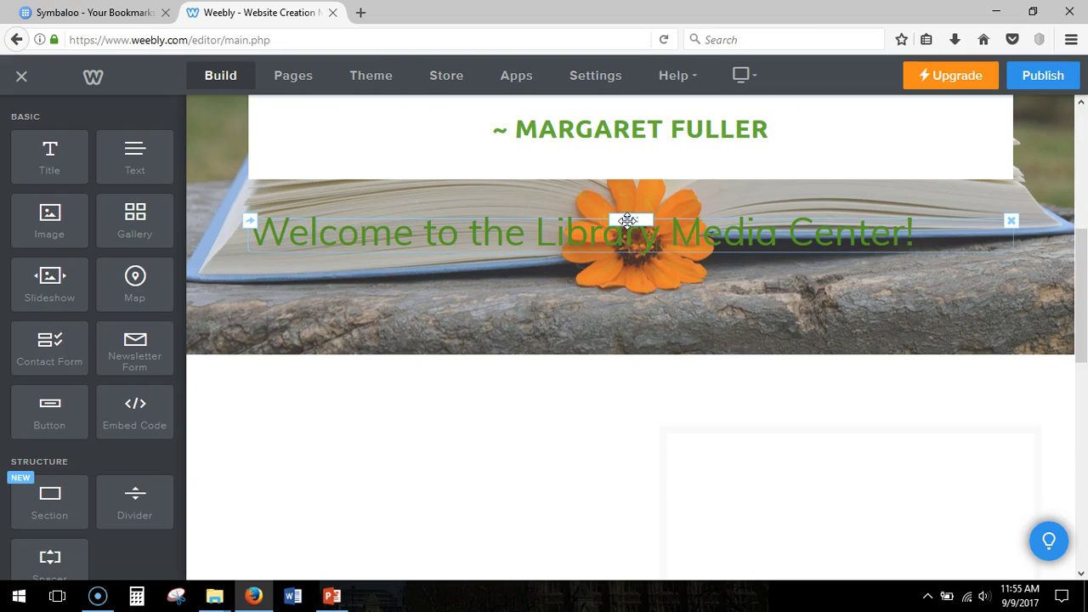
{"action": "mouse_move", "coordinate": [627, 221]}
{"action": "left_mouse_down"}
{"action": "mouse_move", "coordinate": [629, 389]}
{"action": "mouse_move", "coordinate": [607, 398]}
{"action": "mouse_move", "coordinate": [612, 388]}
{"action": "mouse_move", "coordinate": [616, 463]}
{"action": "mouse_move", "coordinate": [595, 145]}
{"action": "mouse_move", "coordinate": [595, 209]}
{"action": "mouse_move", "coordinate": [607, 199]}
{"action": "mouse_move", "coordinate": [600, 316]}
{"action": "mouse_move", "coordinate": [578, 432]}
{"action": "mouse_move", "coordinate": [600, 414]}
{"action": "mouse_move", "coordinate": [601, 428]}
{"action": "mouse_move", "coordinate": [633, 234]}
{"action": "mouse_move", "coordinate": [626, 184]}
{"action": "mouse_move", "coordinate": [597, 554]}
{"action": "mouse_move", "coordinate": [585, 9]}
{"action": "mouse_move", "coordinate": [598, 604]}
{"action": "mouse_move", "coordinate": [589, 194]}
{"action": "mouse_move", "coordinate": [610, 131]}
{"action": "mouse_move", "coordinate": [618, 228]}
{"action": "mouse_move", "coordinate": [663, 323]}
{"action": "mouse_move", "coordinate": [590, 201]}
{"action": "mouse_move", "coordinate": [635, 486]}
{"action": "left_mouse_up"}
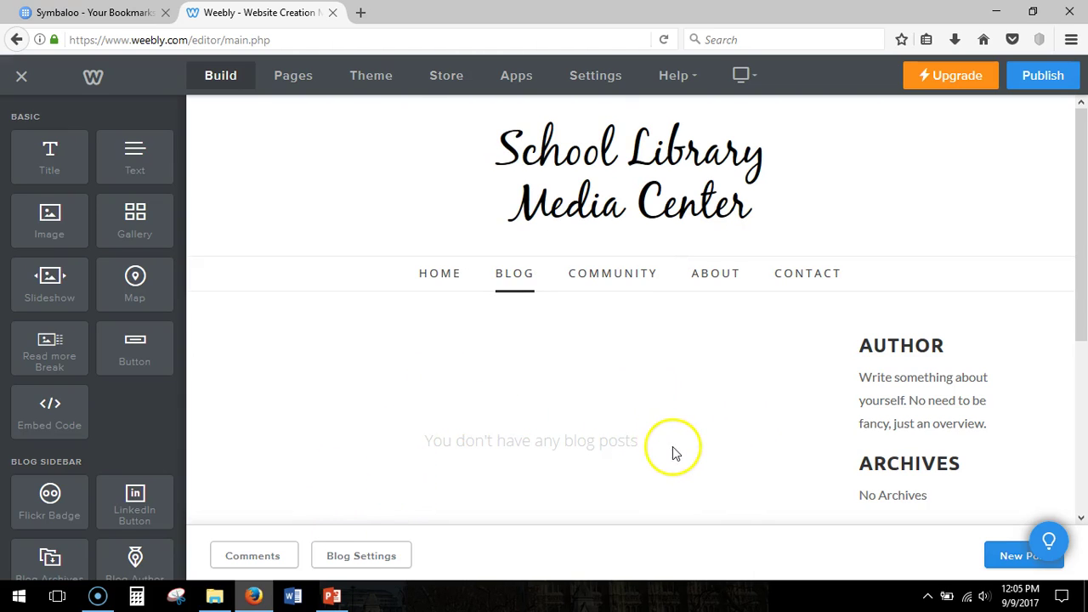
Step: Start a new post on the Blog page and add a text element to its body
{"action": "left_click_drag", "start_coordinate": [1082, 295], "coordinate": [1082, 392]}
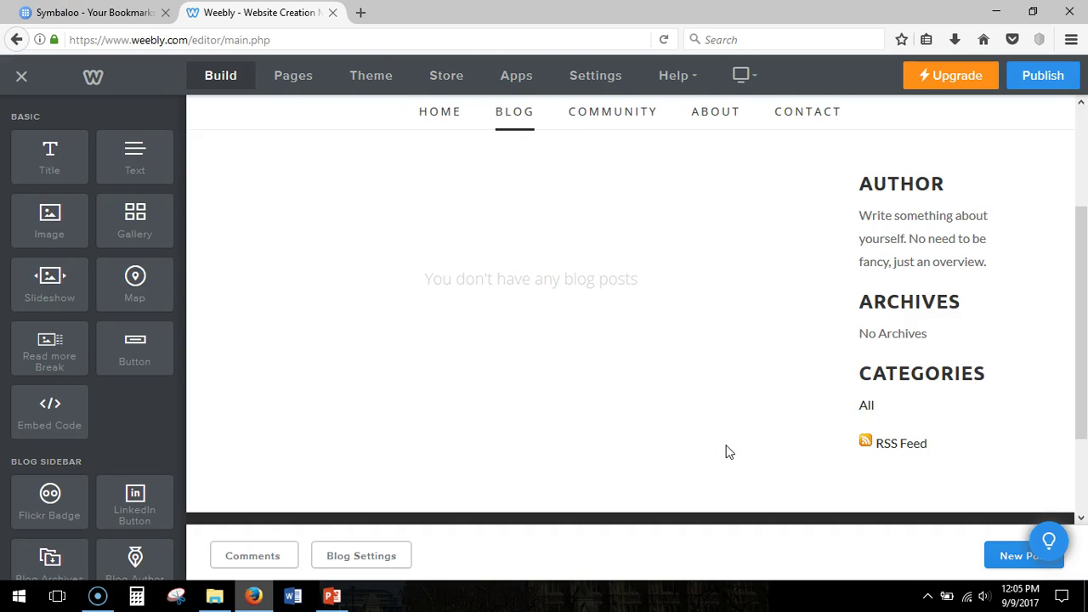
{"action": "mouse_move", "coordinate": [44, 153]}
{"action": "left_mouse_down"}
{"action": "mouse_move", "coordinate": [534, 235]}
{"action": "mouse_move", "coordinate": [549, 326]}
{"action": "mouse_move", "coordinate": [90, 121]}
{"action": "mouse_move", "coordinate": [644, 253]}
{"action": "mouse_move", "coordinate": [1081, 321]}
{"action": "mouse_move", "coordinate": [940, 246]}
{"action": "mouse_move", "coordinate": [549, 243]}
{"action": "mouse_move", "coordinate": [48, 182]}
{"action": "mouse_move", "coordinate": [8, 151]}
{"action": "mouse_move", "coordinate": [42, 163]}
{"action": "left_mouse_up"}
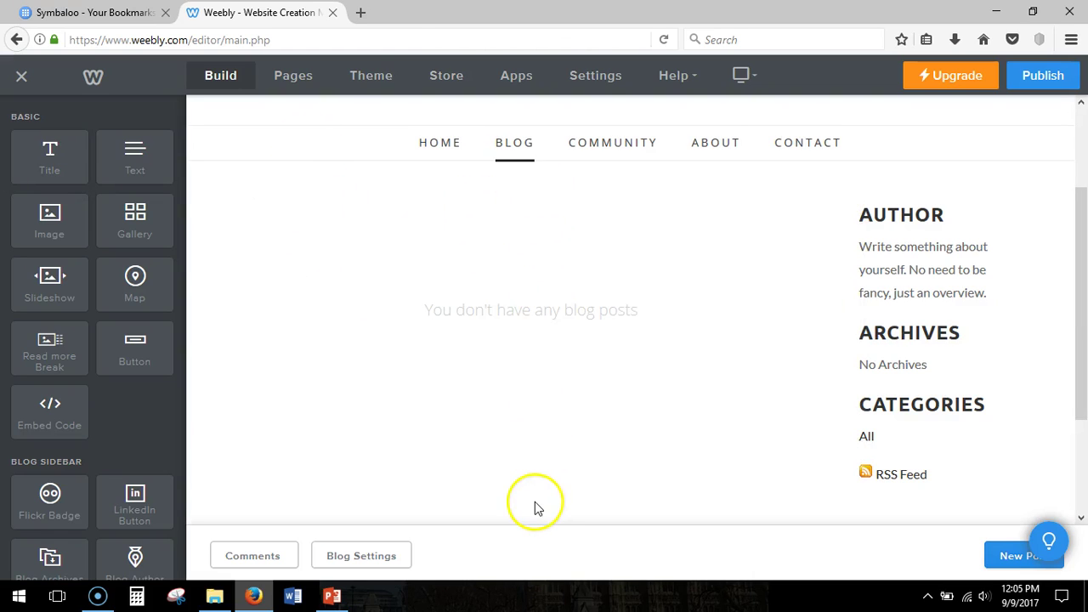
{"action": "left_click", "coordinate": [1010, 559]}
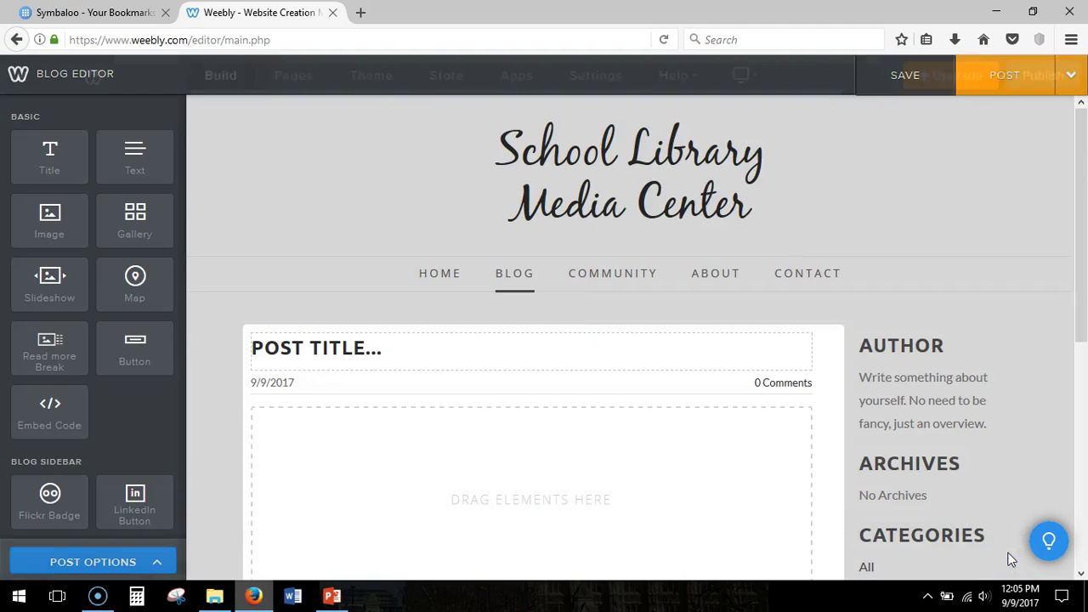
{"action": "left_click", "coordinate": [476, 345]}
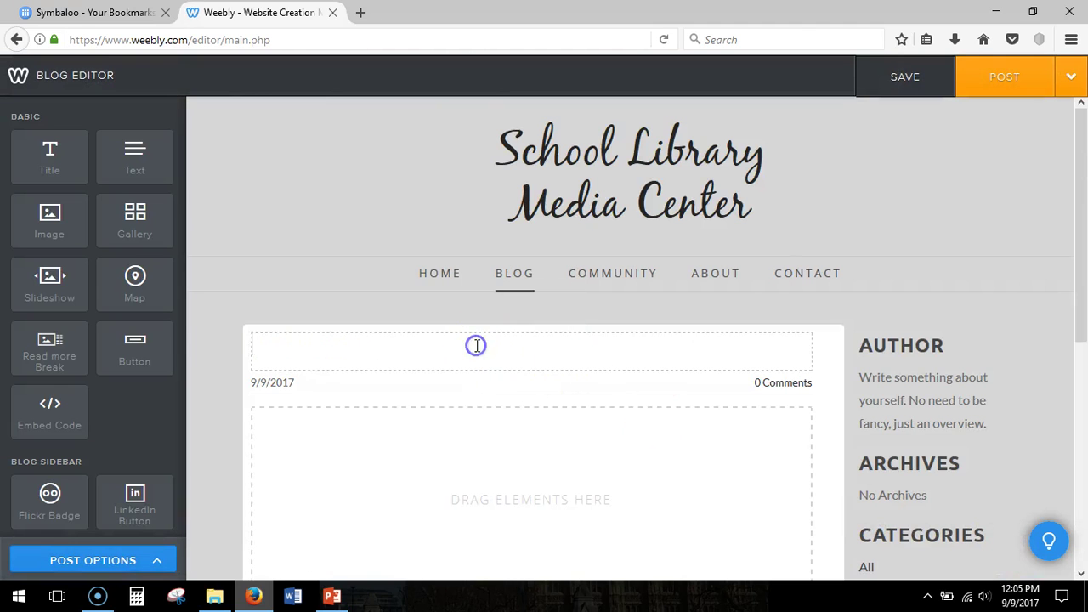
{"action": "left_click", "coordinate": [389, 444]}
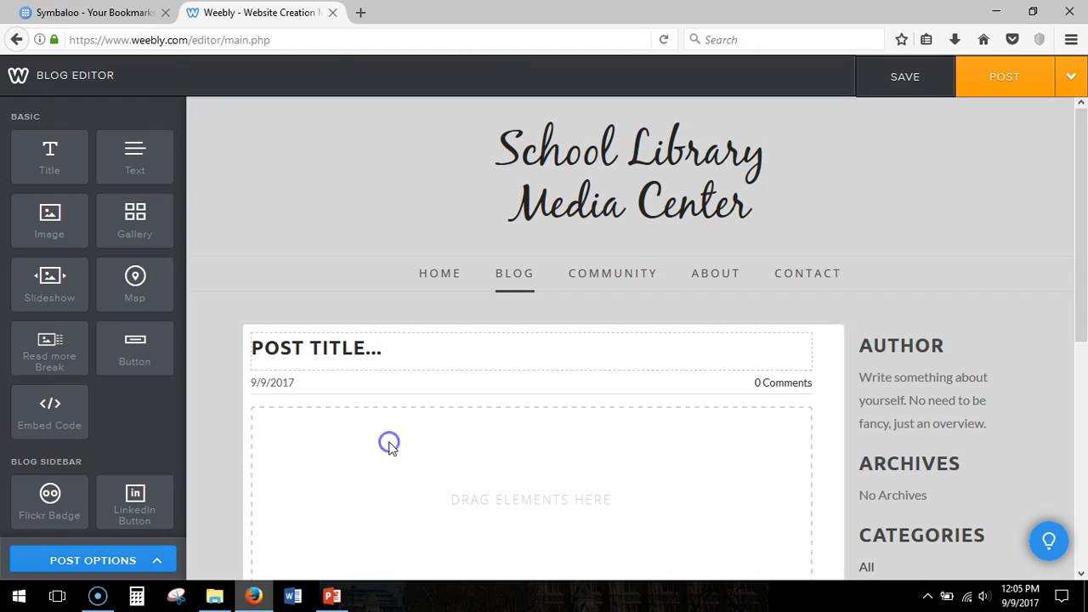
{"action": "scroll", "coordinate": [1069, 182], "scroll_direction": "down", "scroll_amount": 2}
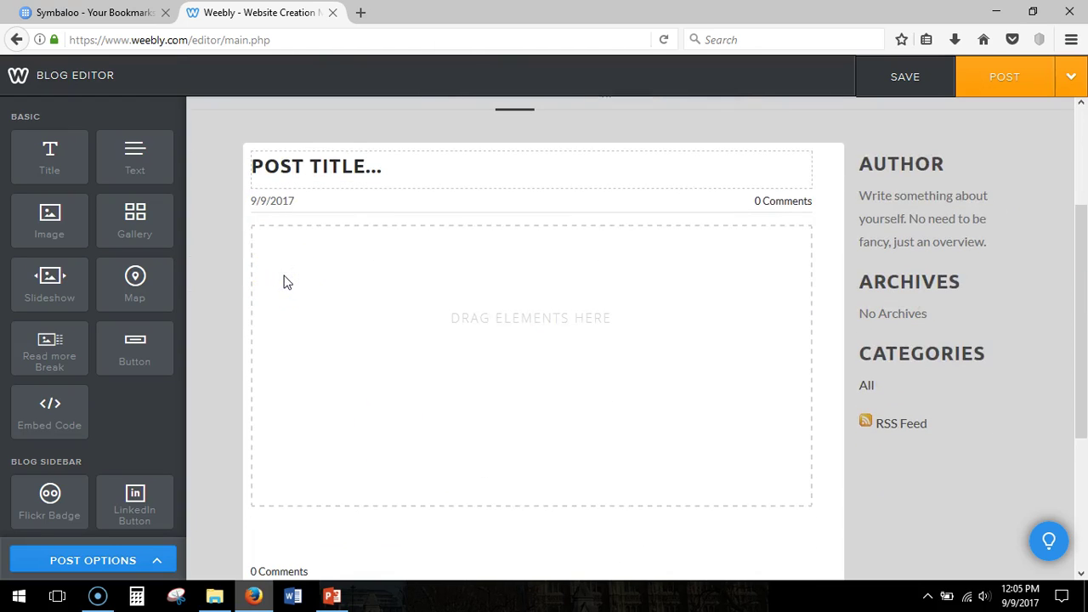
{"action": "left_click_drag", "start_coordinate": [129, 156], "coordinate": [450, 311]}
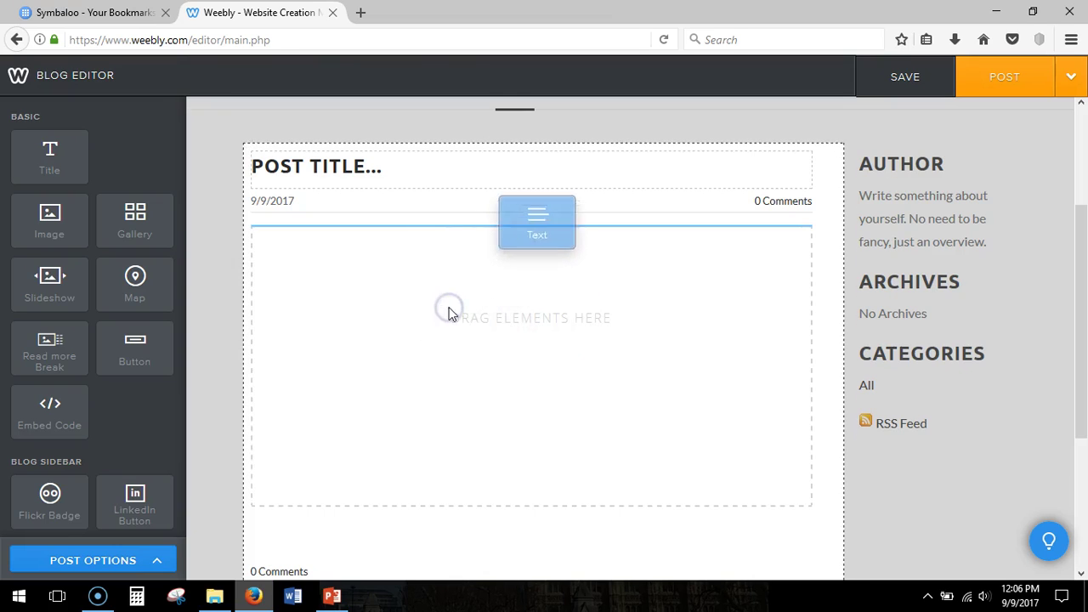
{"action": "left_click", "coordinate": [340, 237]}
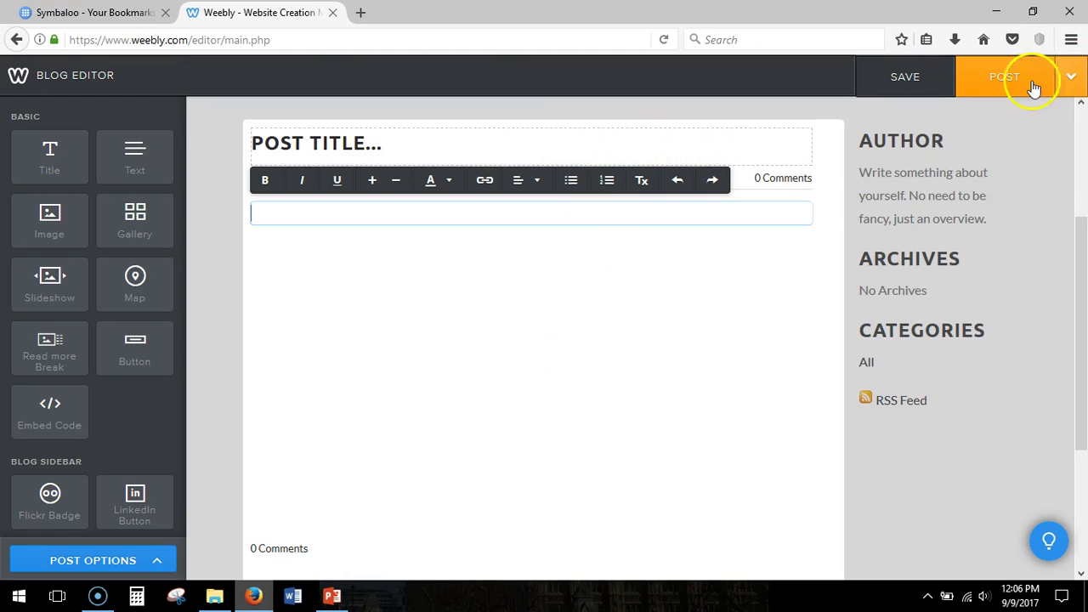
Step: Discard the draft blog post and confirm the deletion
{"action": "left_click", "coordinate": [1069, 76]}
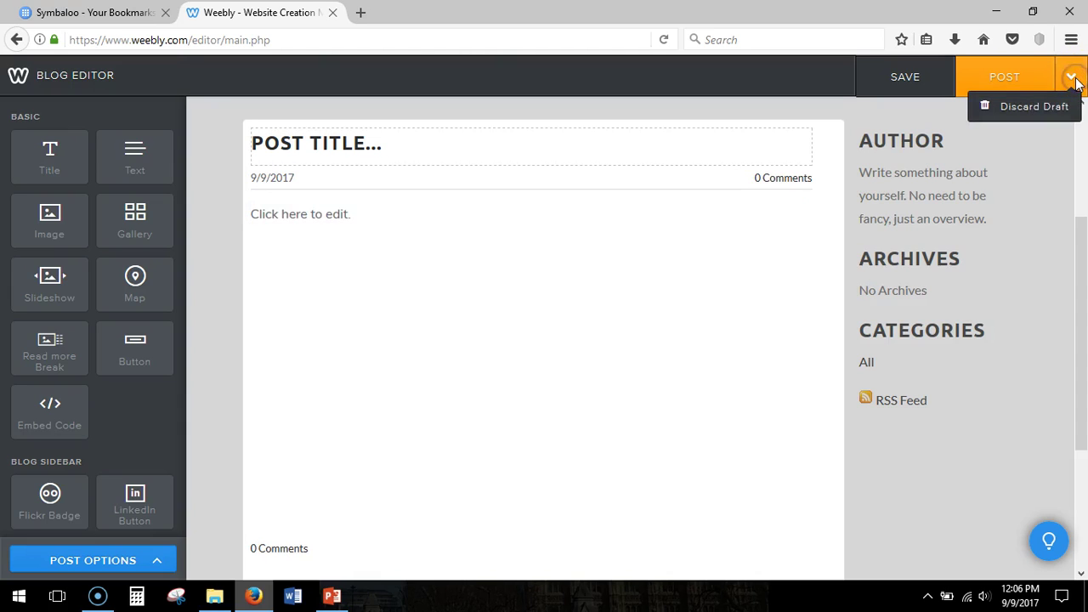
{"action": "left_click", "coordinate": [1032, 109]}
{"action": "left_click", "coordinate": [1008, 110]}
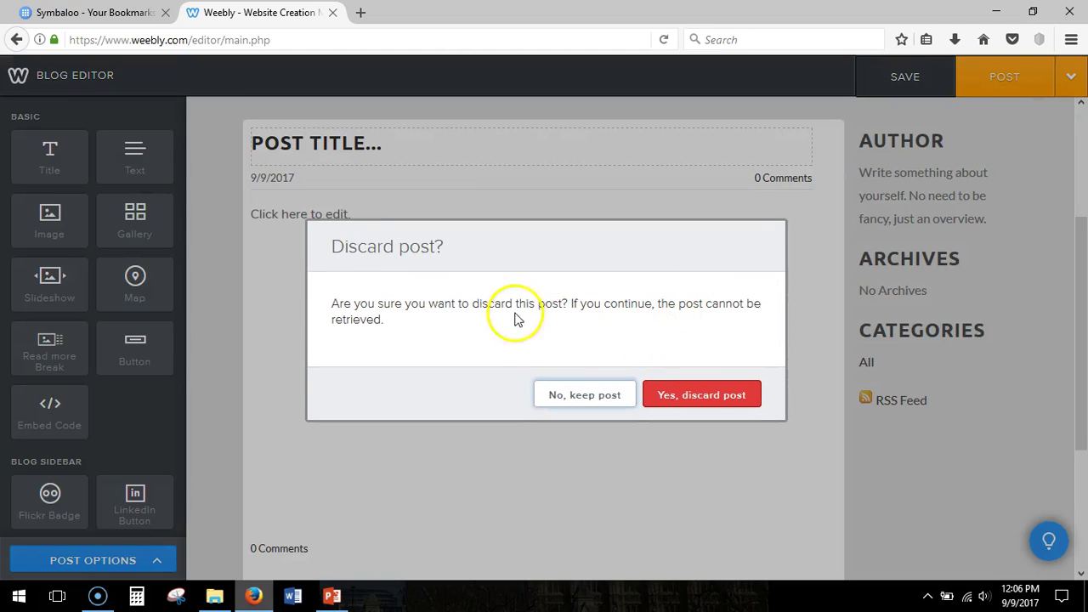
{"action": "left_click", "coordinate": [702, 396]}
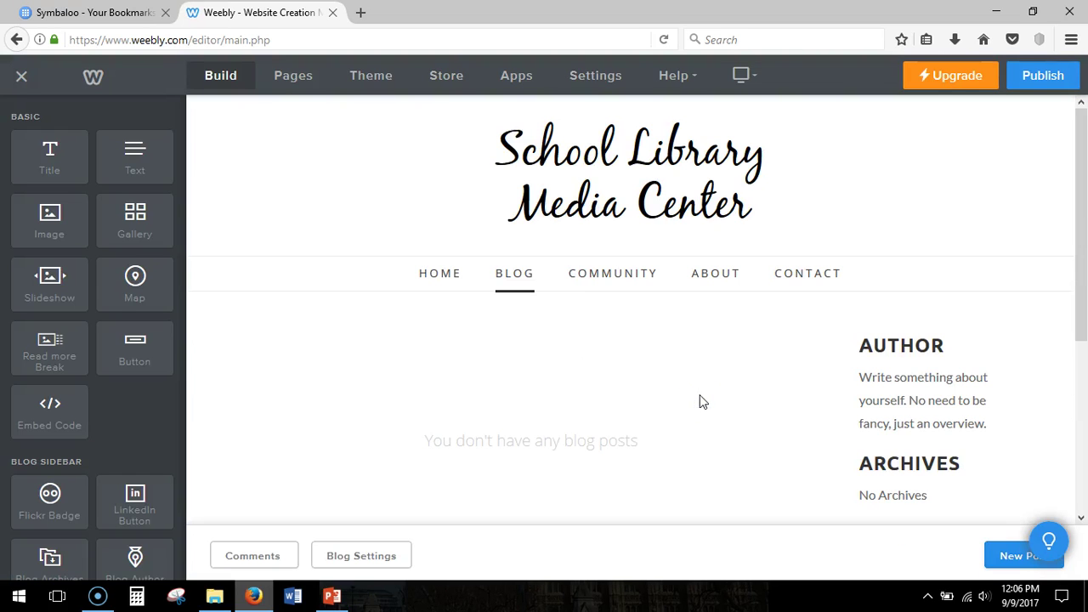
Step: Set Comment Default to Closed in the blog settings and save the change
{"action": "left_click", "coordinate": [348, 558]}
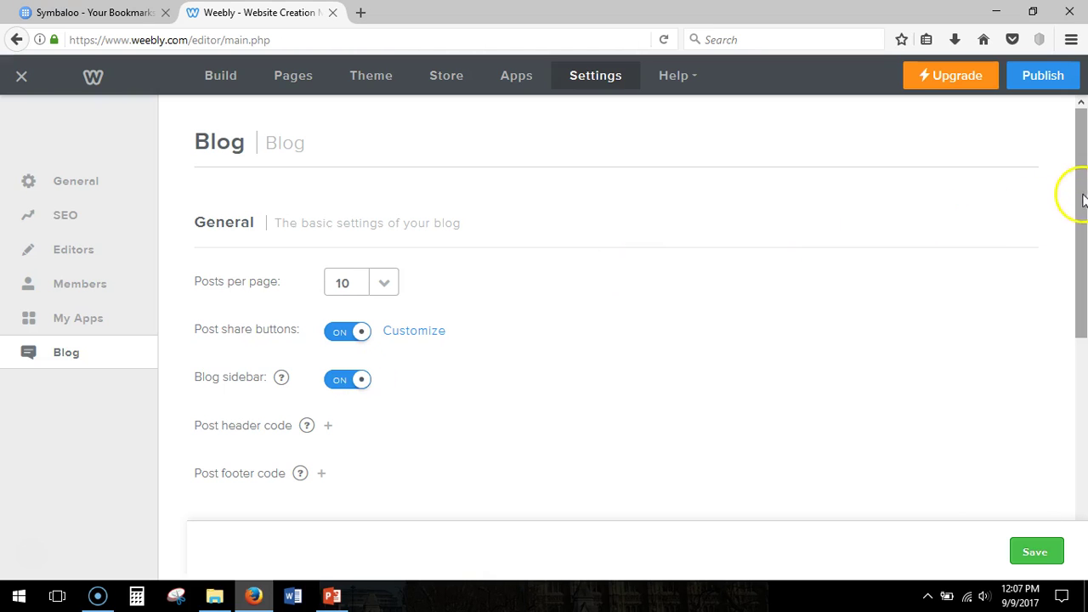
{"action": "left_click_drag", "start_coordinate": [1082, 181], "coordinate": [1082, 366]}
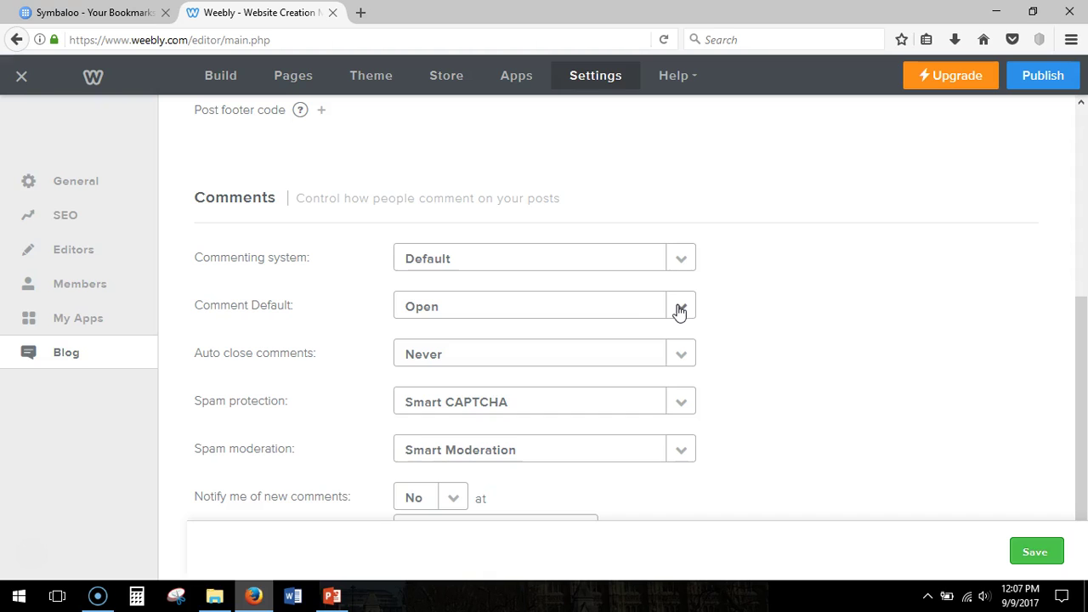
{"action": "left_click", "coordinate": [452, 498]}
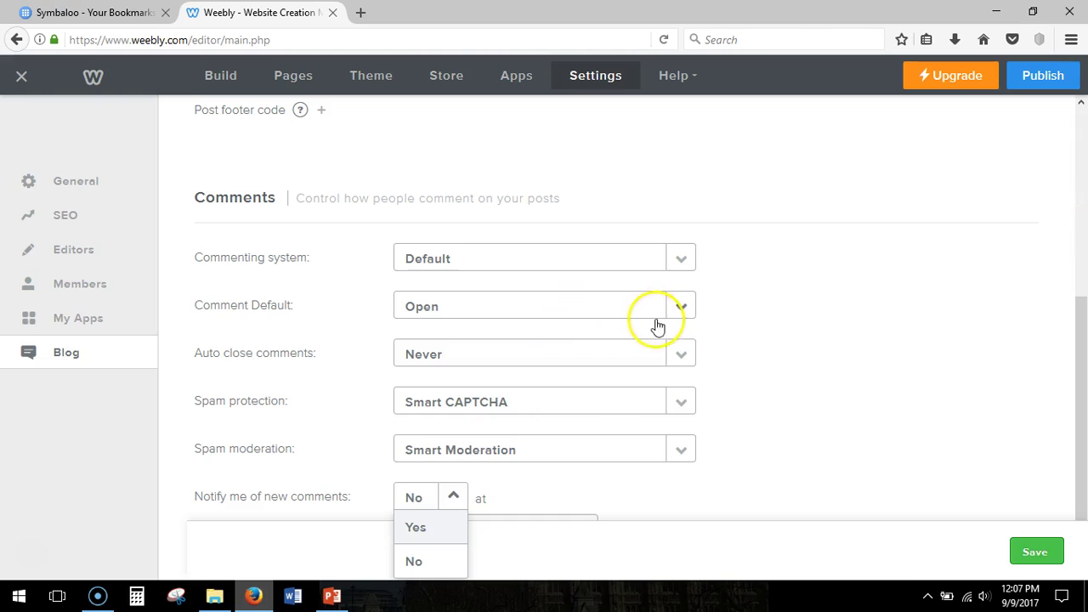
{"action": "left_click", "coordinate": [679, 307]}
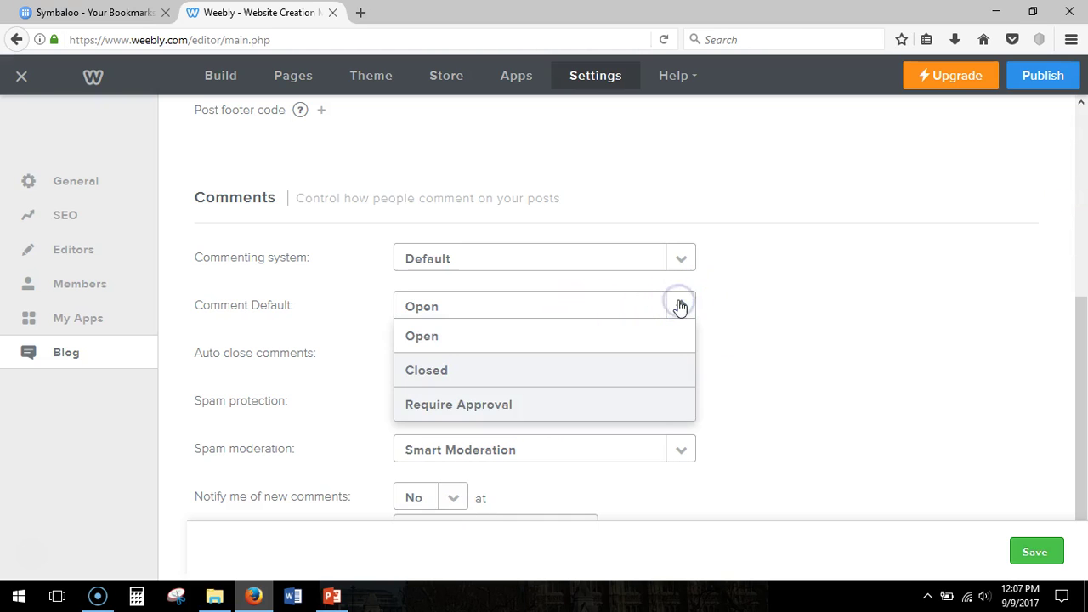
{"action": "left_click", "coordinate": [437, 374]}
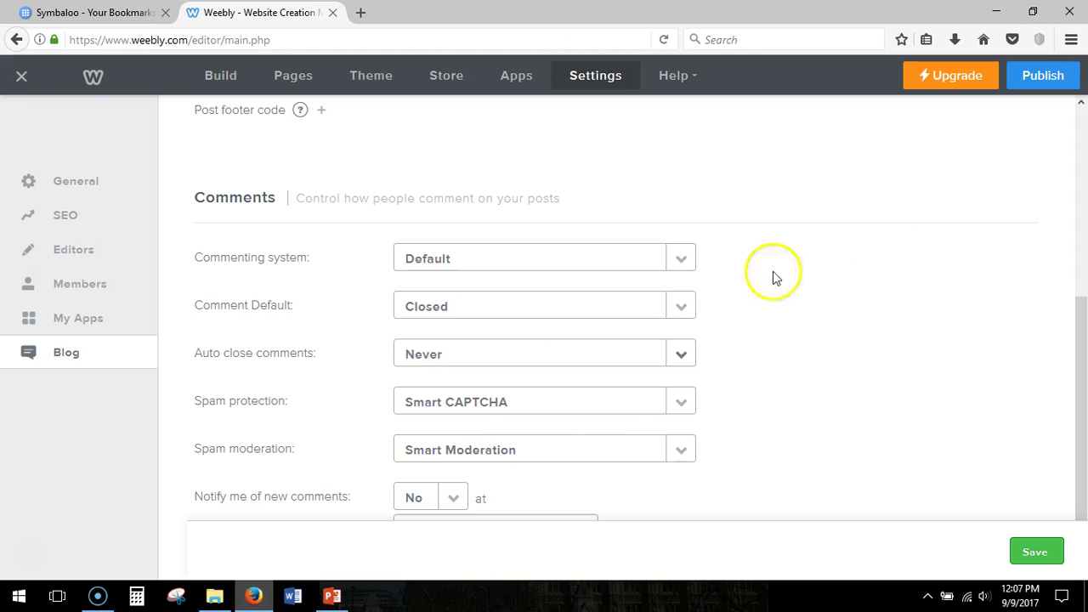
{"action": "left_click", "coordinate": [1034, 554]}
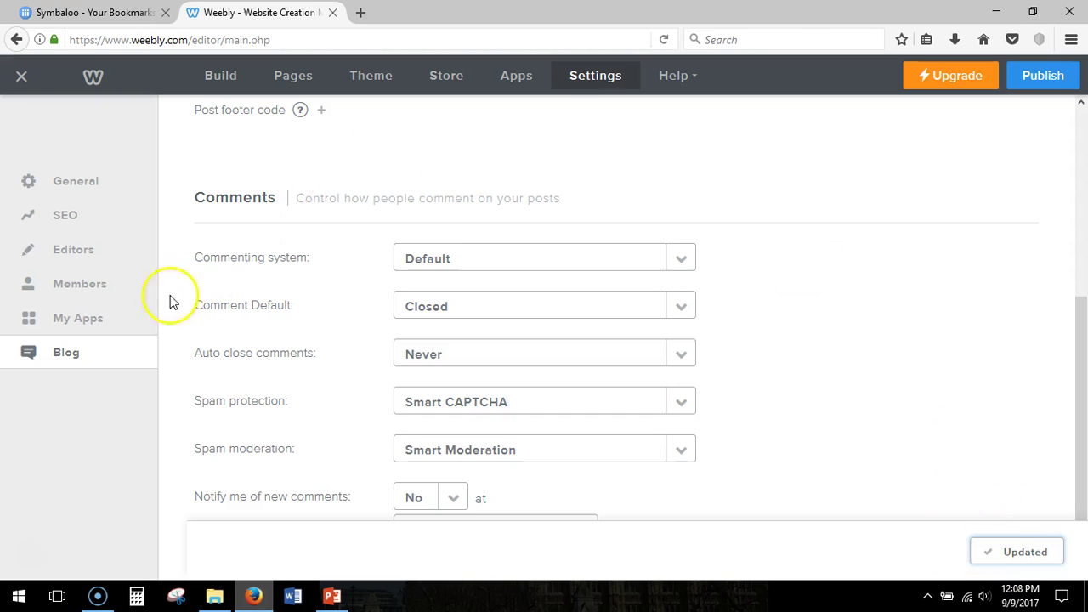
Step: Return to the site's Blog page, start a new post and check the comments area below its body
{"action": "left_click", "coordinate": [223, 79]}
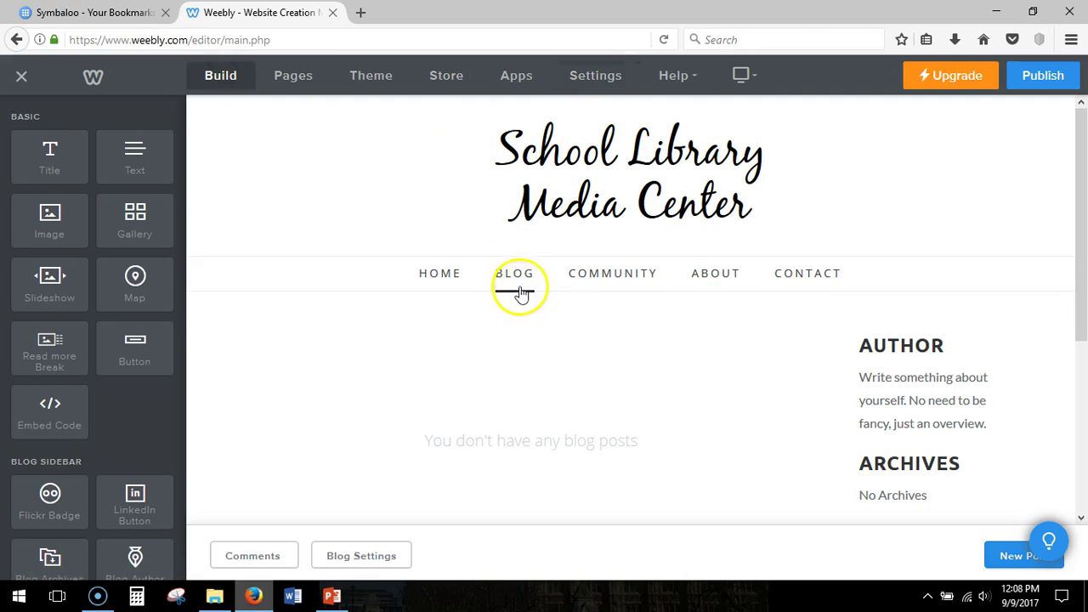
{"action": "left_click", "coordinate": [1014, 559]}
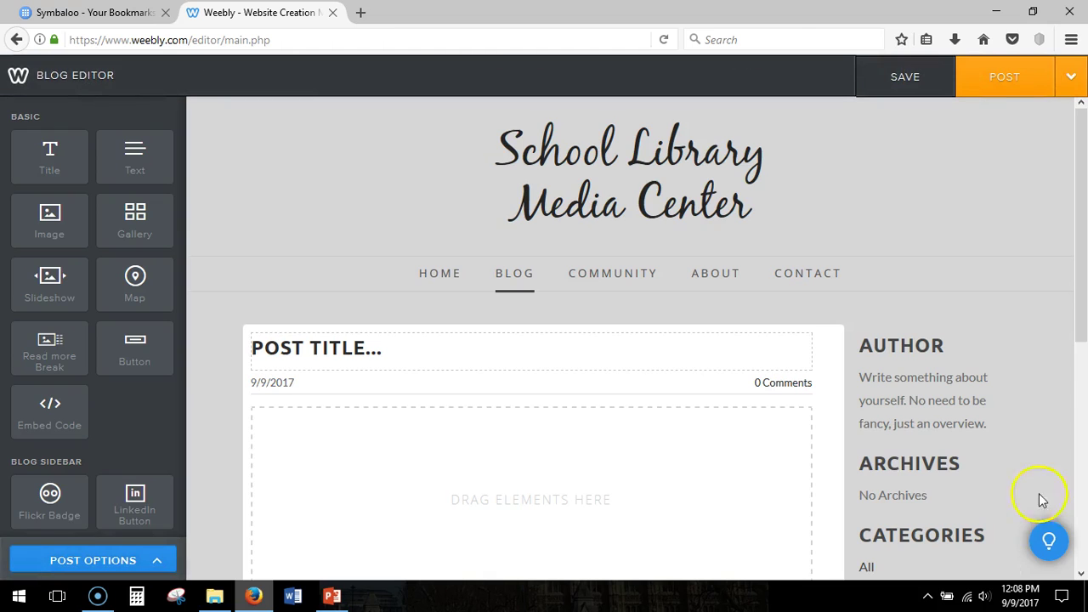
{"action": "left_click_drag", "start_coordinate": [1082, 246], "coordinate": [1082, 439]}
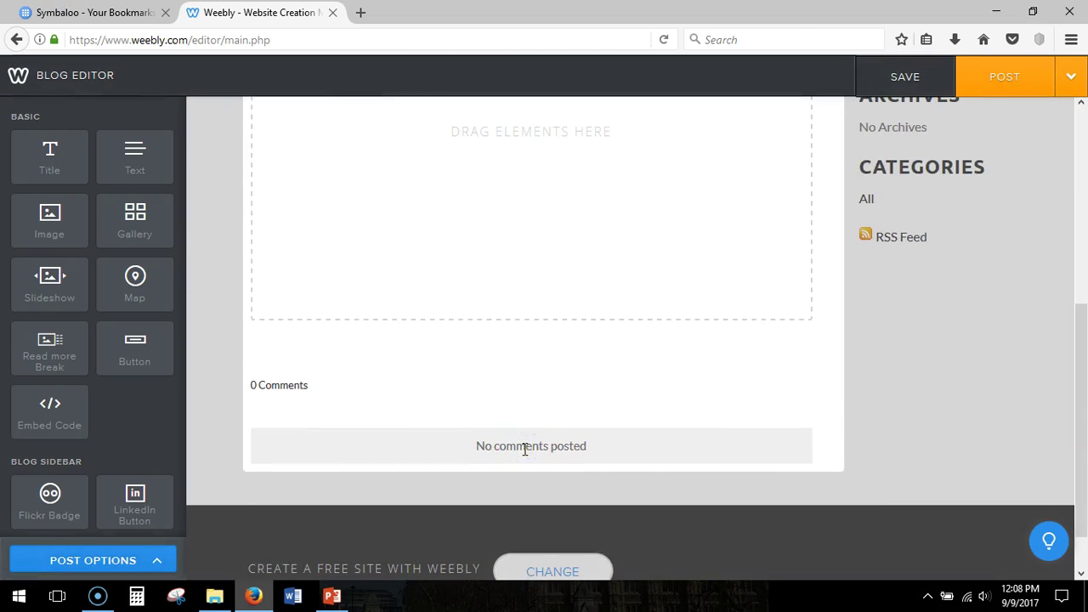
{"action": "left_click_drag", "start_coordinate": [1080, 357], "coordinate": [1077, 243]}
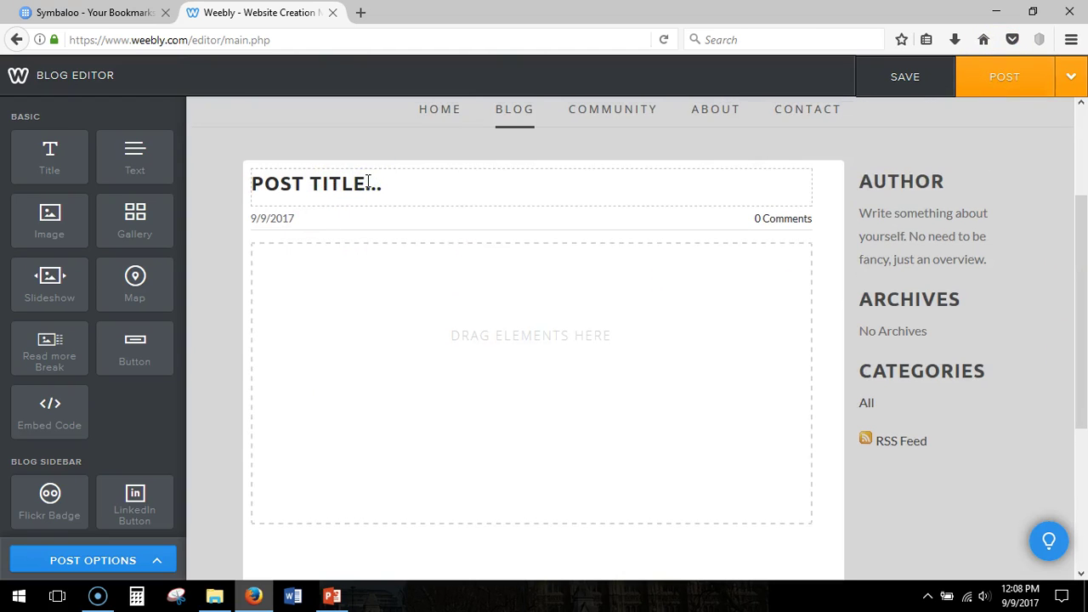
Step: Title the post "Welcome!" and add a paragraph welcoming readers to the new school library media center blog and inviting them to check back often
{"action": "left_click", "coordinate": [407, 180]}
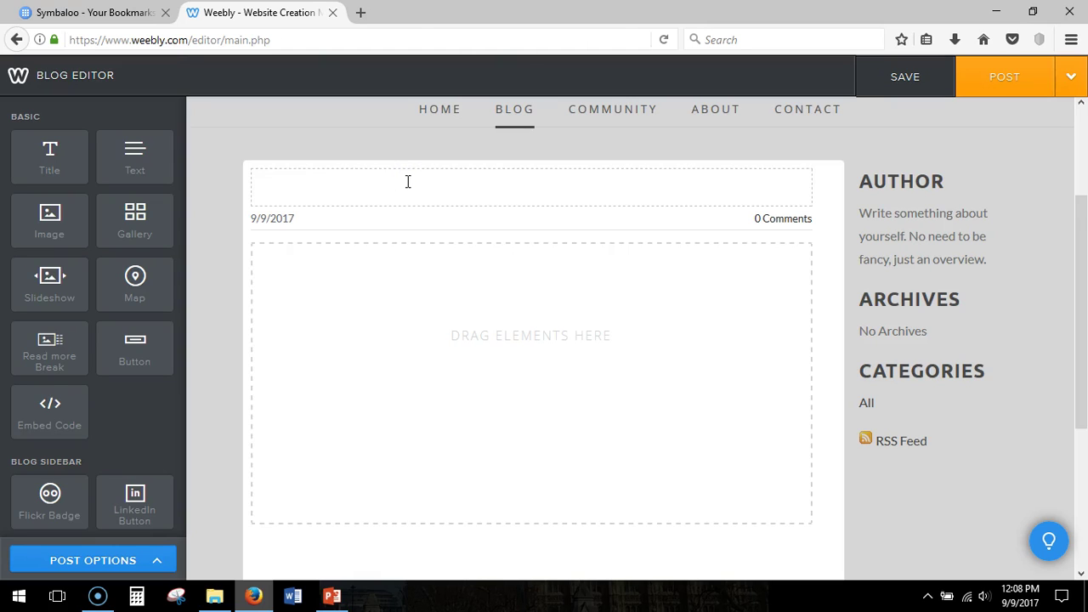
{"action": "left_click", "coordinate": [359, 187]}
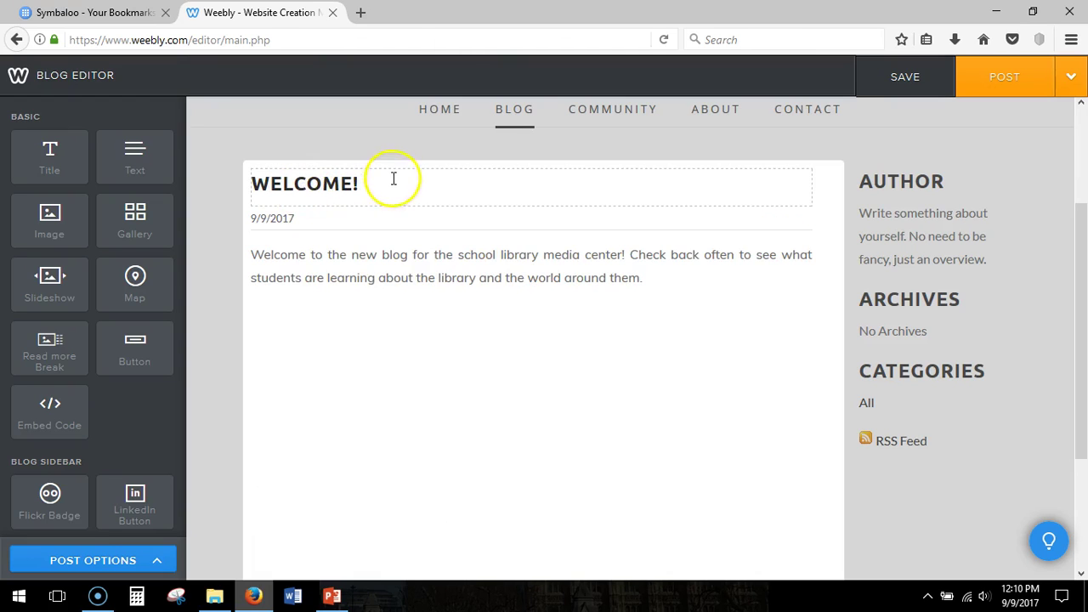
{"action": "left_click", "coordinate": [450, 271]}
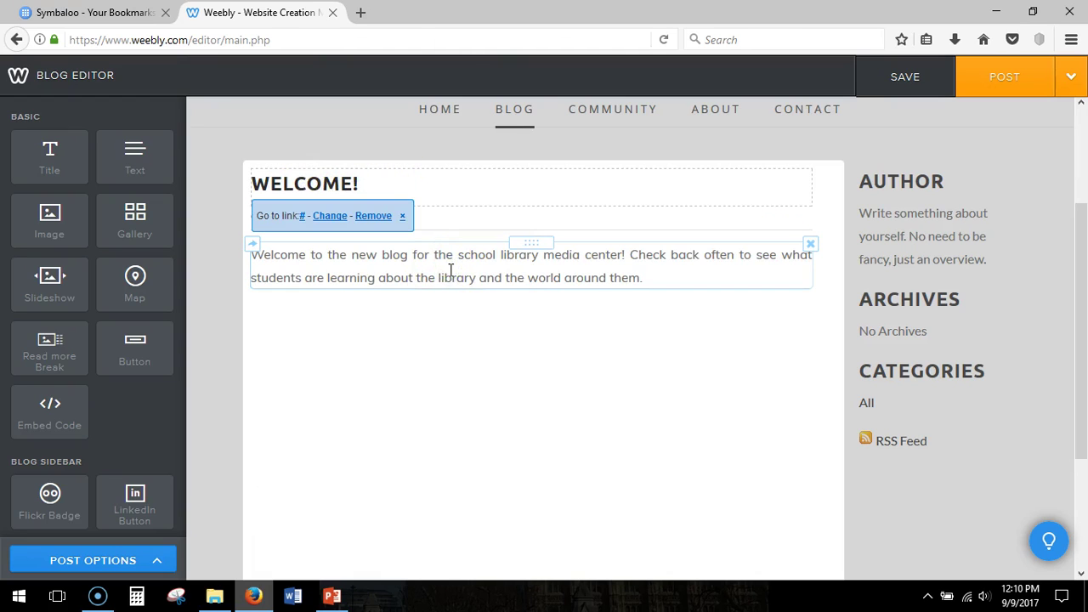
Step: Try a text element and an image element below the welcome paragraph and delete both from the post
{"action": "left_click_drag", "start_coordinate": [134, 156], "coordinate": [388, 393]}
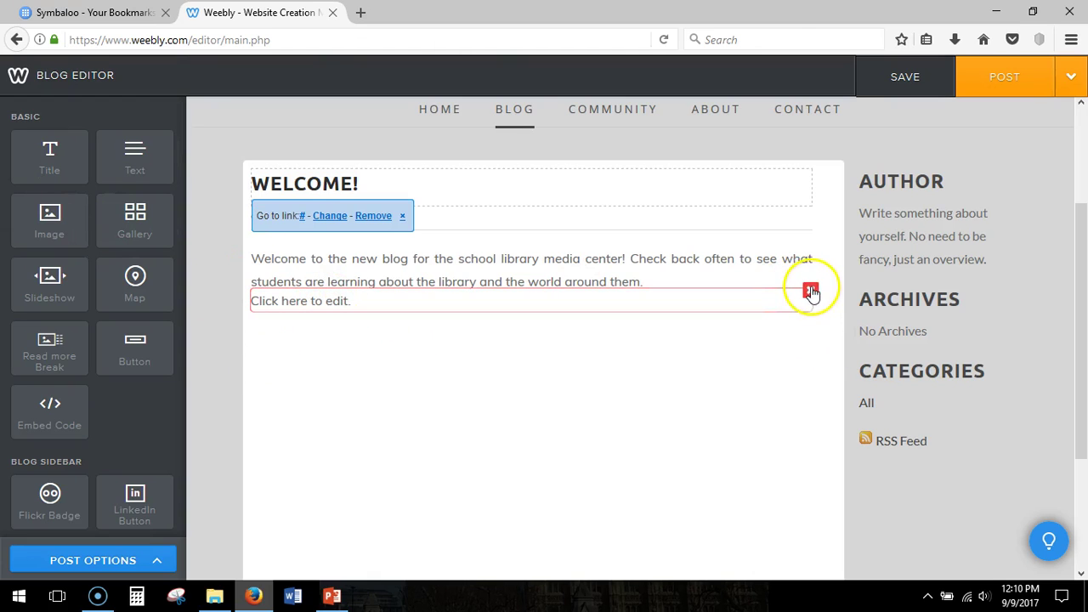
{"action": "left_click_drag", "start_coordinate": [77, 212], "coordinate": [290, 307]}
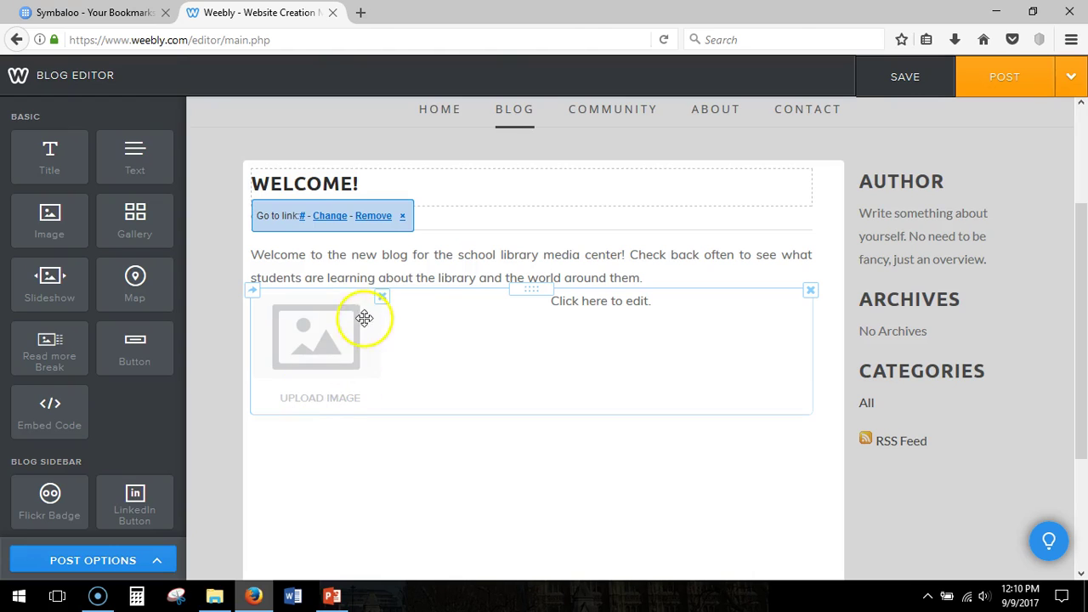
{"action": "left_click", "coordinate": [383, 299]}
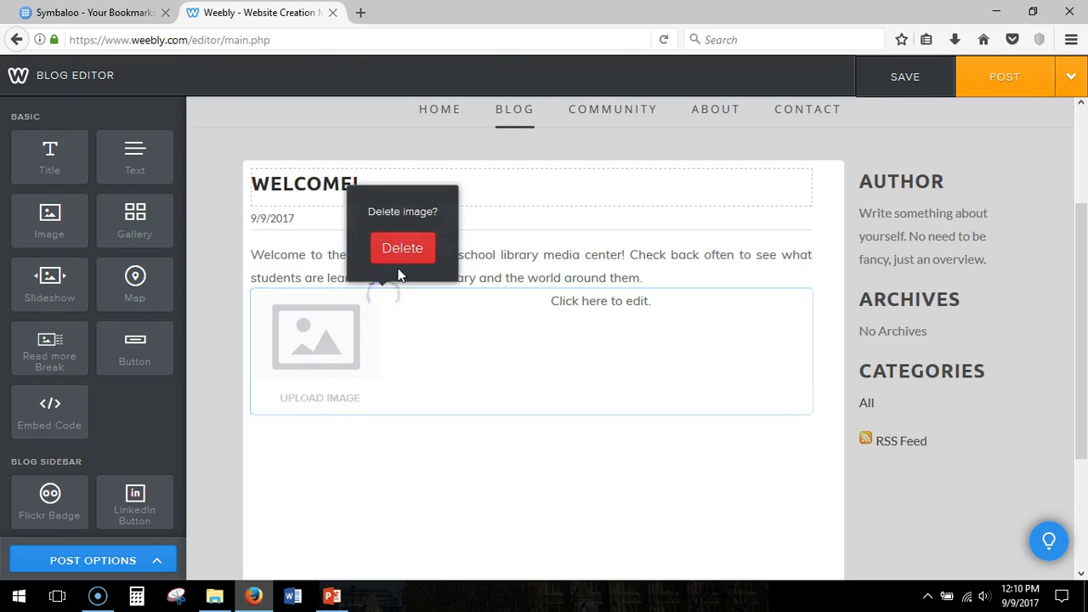
{"action": "left_click", "coordinate": [400, 250]}
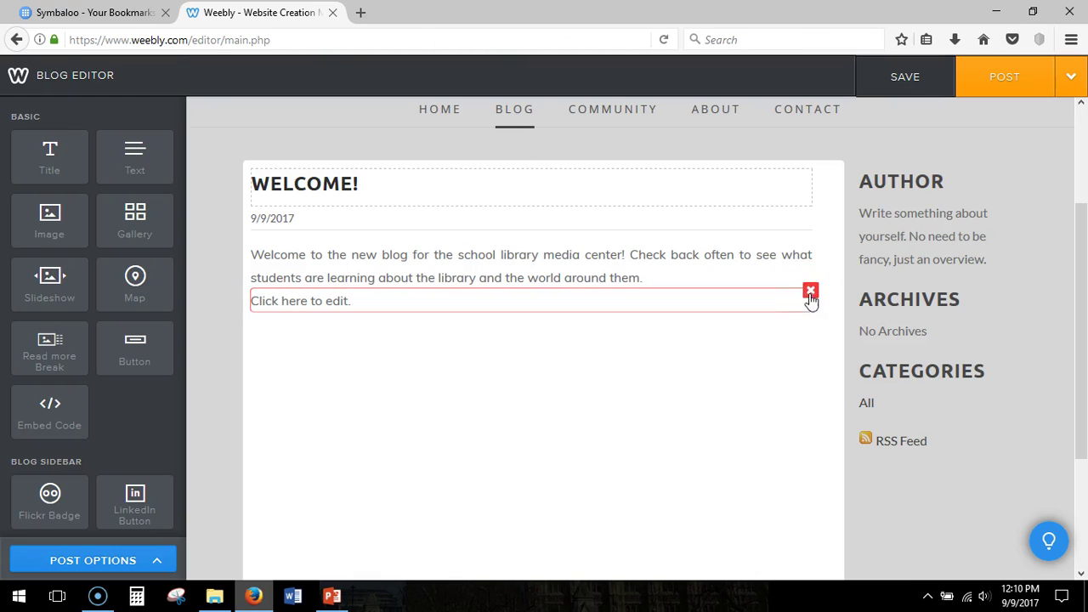
{"action": "left_click", "coordinate": [810, 290]}
{"action": "left_click", "coordinate": [782, 243]}
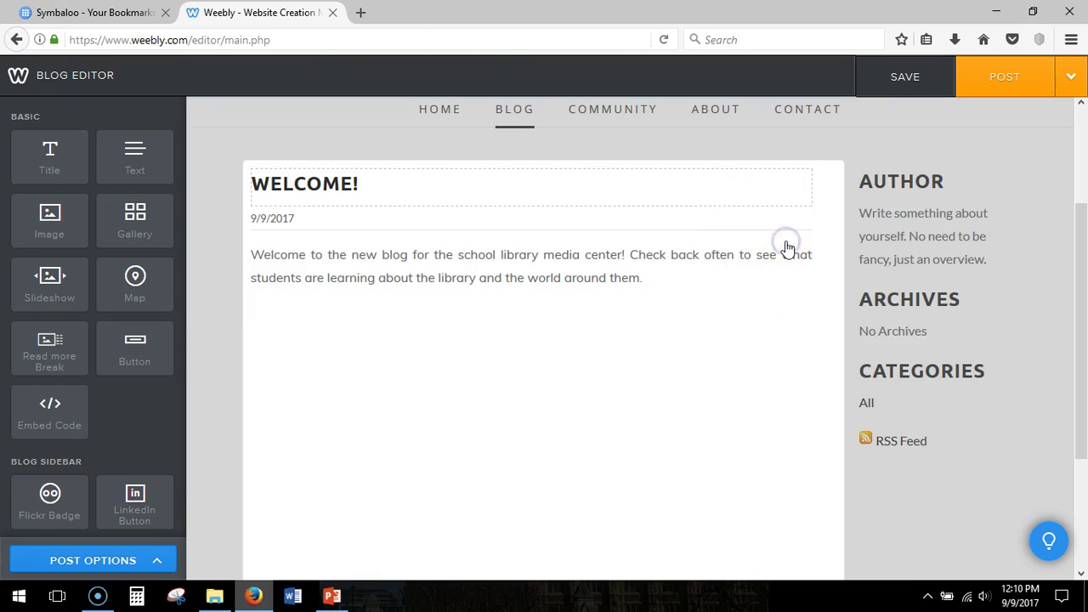
Step: Post the "Welcome!" entry to the blog page and dismiss the notice
{"action": "left_click", "coordinate": [988, 78]}
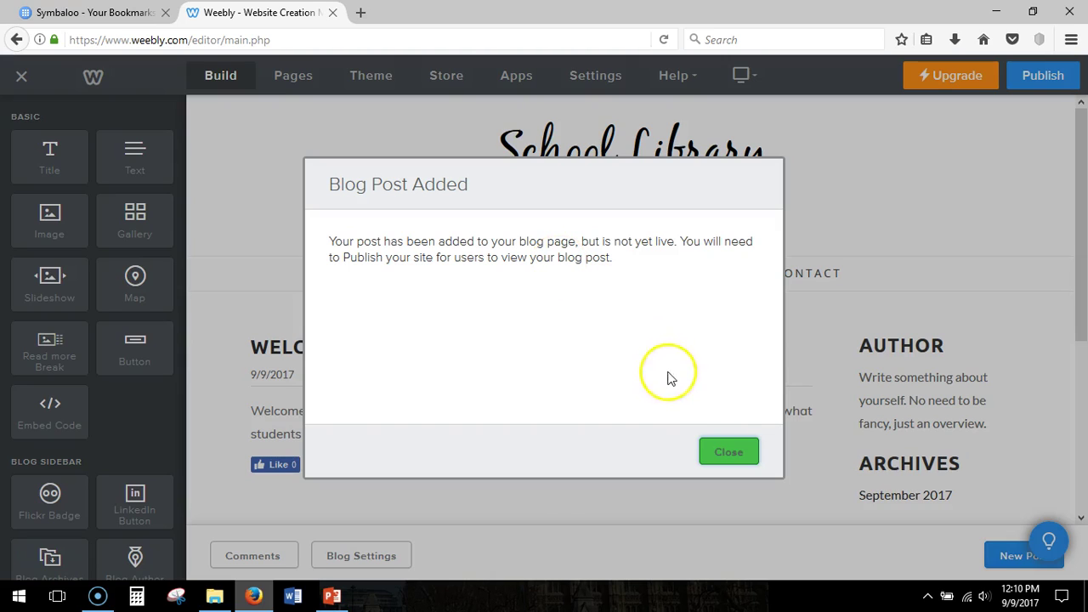
{"action": "left_click", "coordinate": [730, 453]}
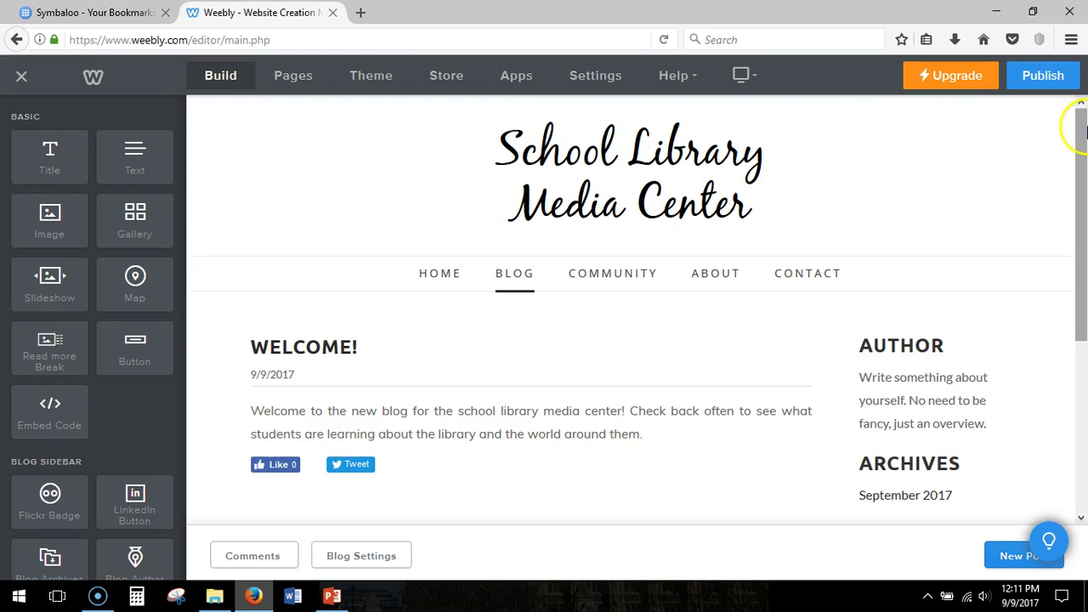
Step: Review the posted entry, the blog's comments, and the Community and About pages
{"action": "left_click_drag", "start_coordinate": [1081, 128], "coordinate": [1083, 168]}
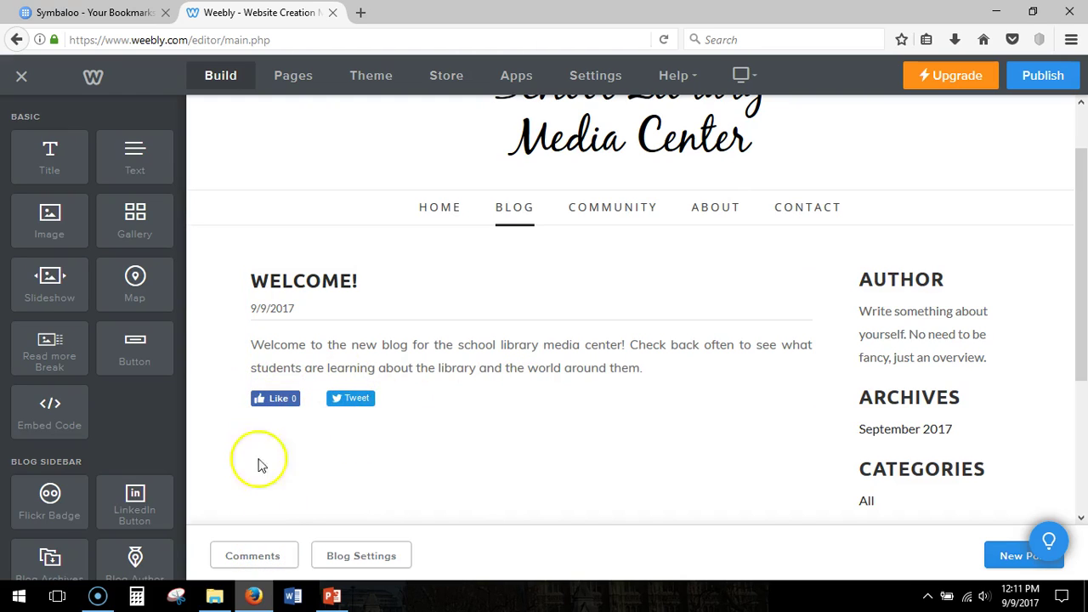
{"action": "left_click", "coordinate": [265, 557]}
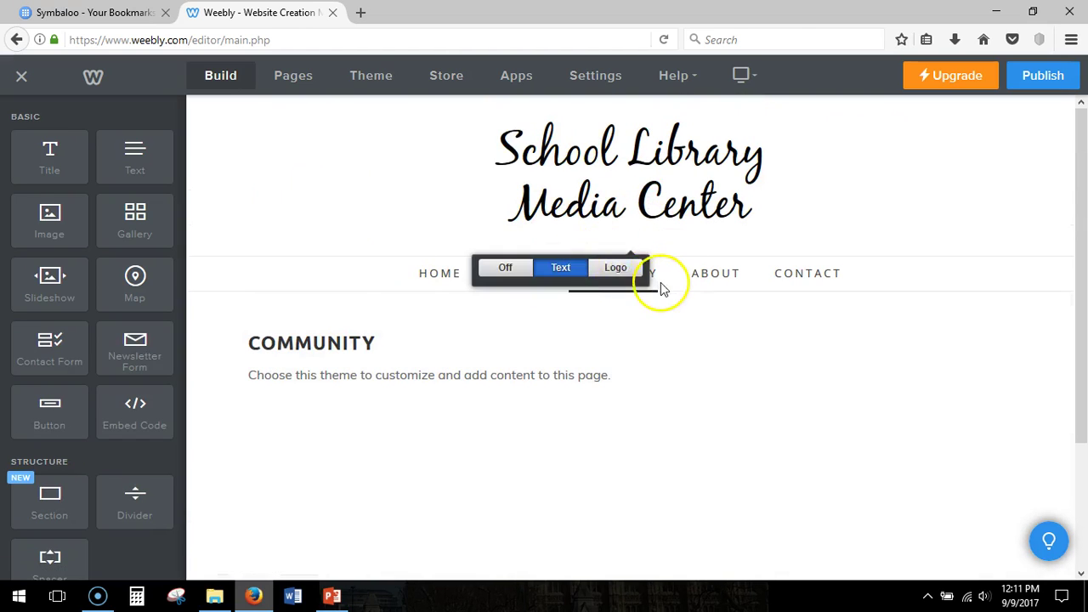
{"action": "left_click", "coordinate": [712, 277]}
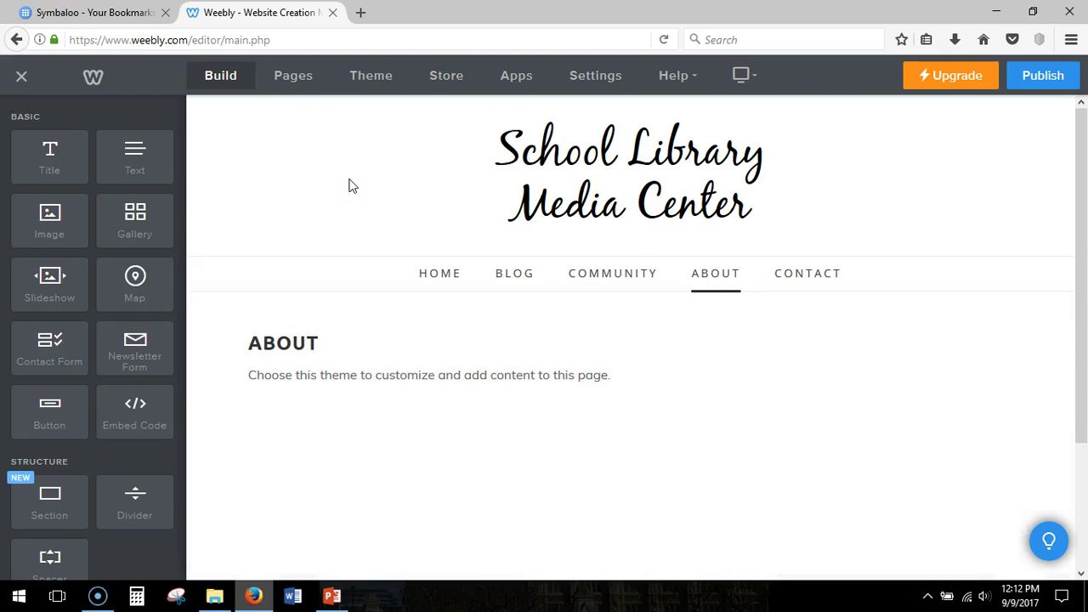
Step: Try nesting the Community page as a subpage under Blog in the page list and move it back to the main level
{"action": "left_click", "coordinate": [294, 76]}
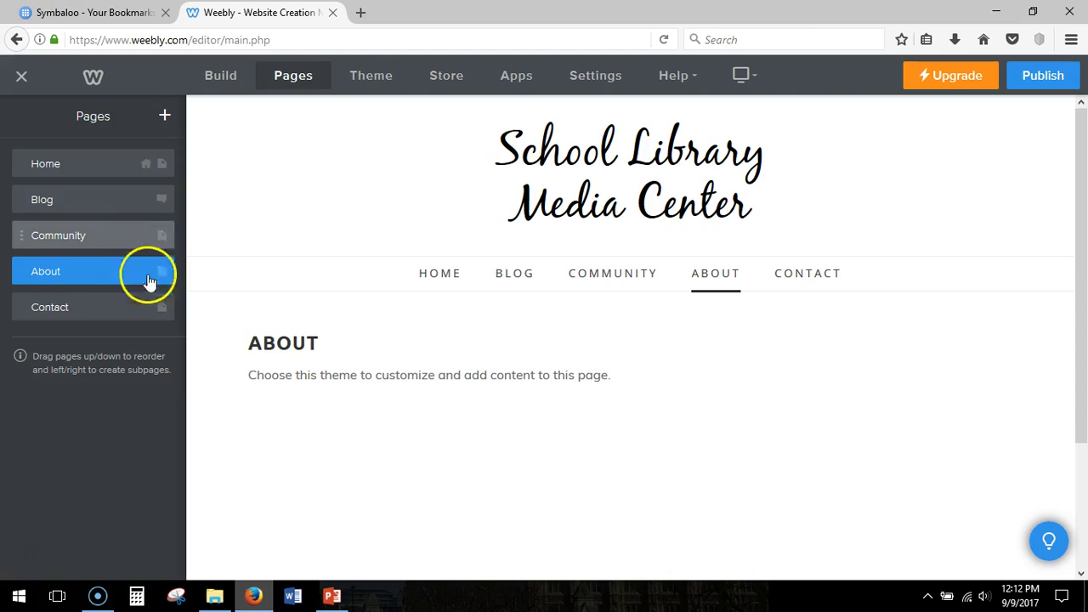
{"action": "mouse_move", "coordinate": [24, 231]}
{"action": "left_mouse_down"}
{"action": "mouse_move", "coordinate": [33, 323]}
{"action": "mouse_move", "coordinate": [34, 204]}
{"action": "mouse_move", "coordinate": [26, 233]}
{"action": "mouse_move", "coordinate": [165, 238]}
{"action": "mouse_move", "coordinate": [43, 236]}
{"action": "left_mouse_up"}
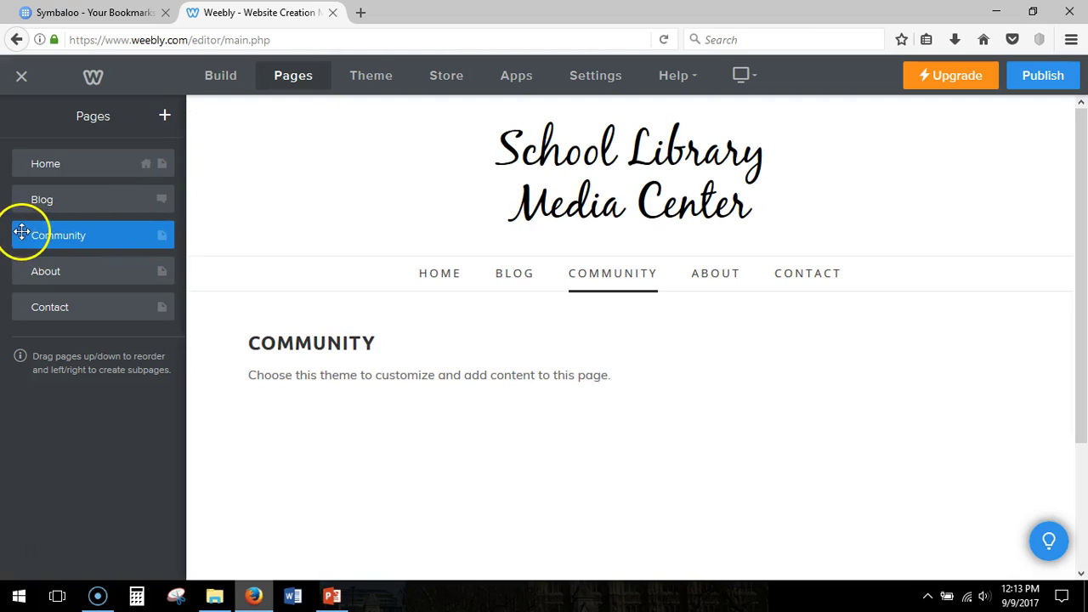
{"action": "mouse_move", "coordinate": [19, 236]}
{"action": "left_mouse_down"}
{"action": "mouse_move", "coordinate": [19, 161]}
{"action": "mouse_move", "coordinate": [12, 230]}
{"action": "mouse_move", "coordinate": [23, 236]}
{"action": "mouse_move", "coordinate": [9, 239]}
{"action": "mouse_move", "coordinate": [23, 237]}
{"action": "left_mouse_up"}
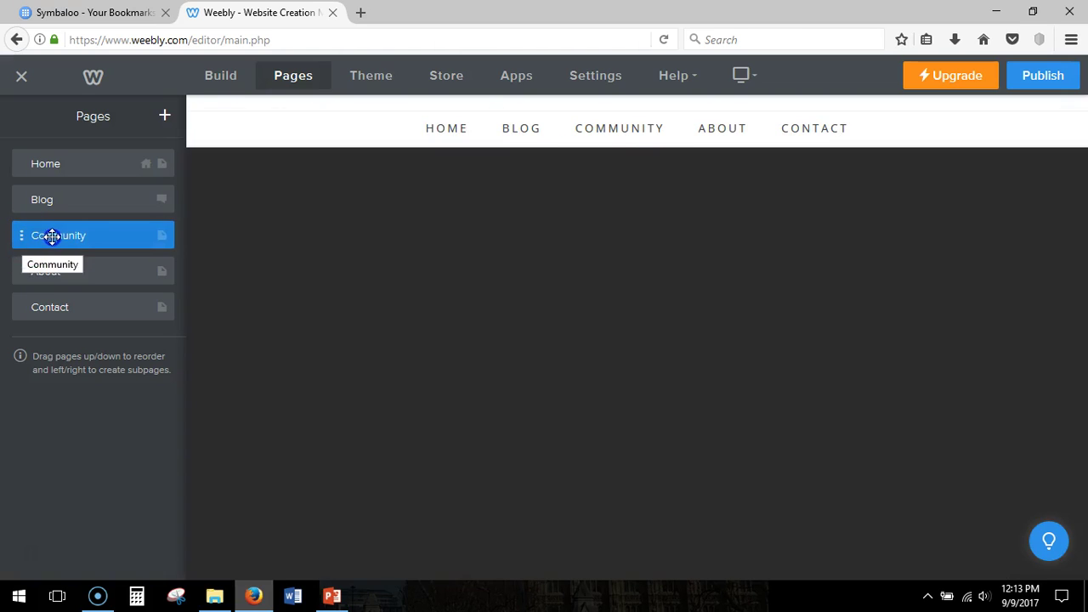
{"action": "left_click_drag", "start_coordinate": [19, 231], "coordinate": [53, 238]}
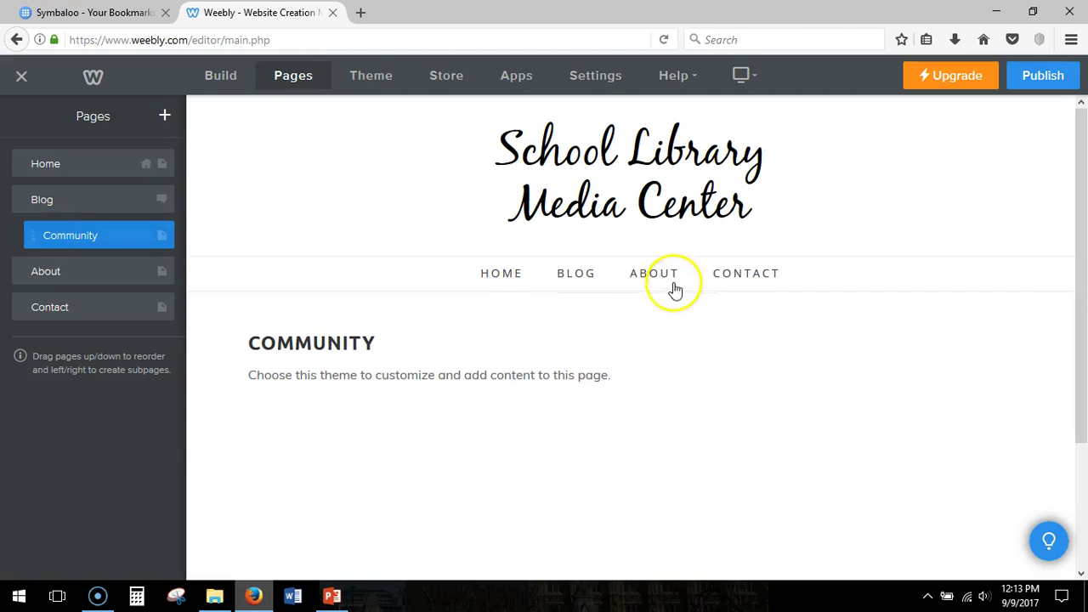
{"action": "mouse_move", "coordinate": [577, 283]}
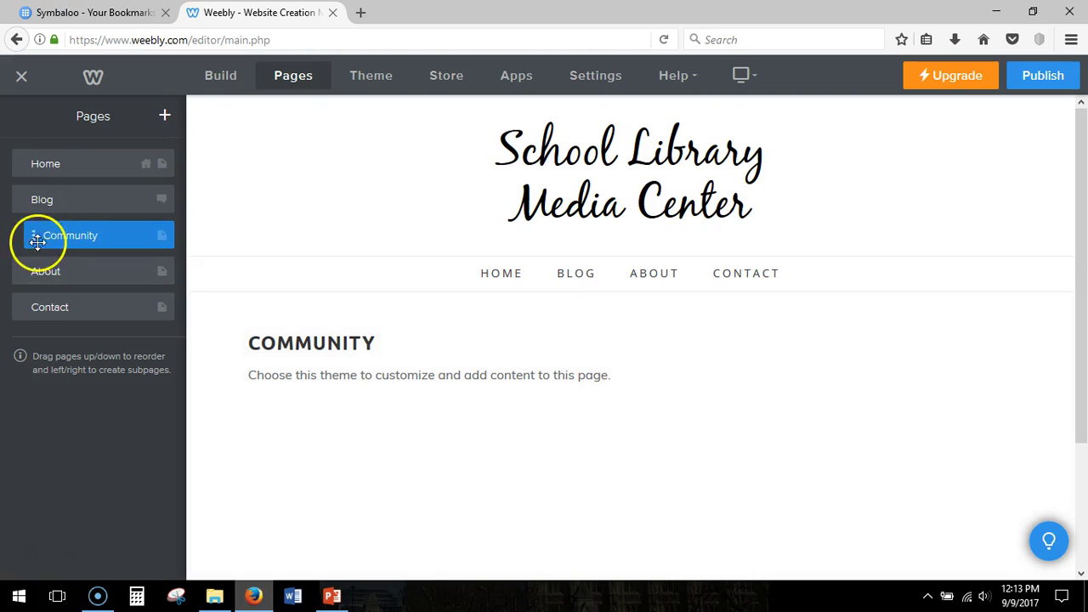
{"action": "left_click_drag", "start_coordinate": [36, 235], "coordinate": [14, 236]}
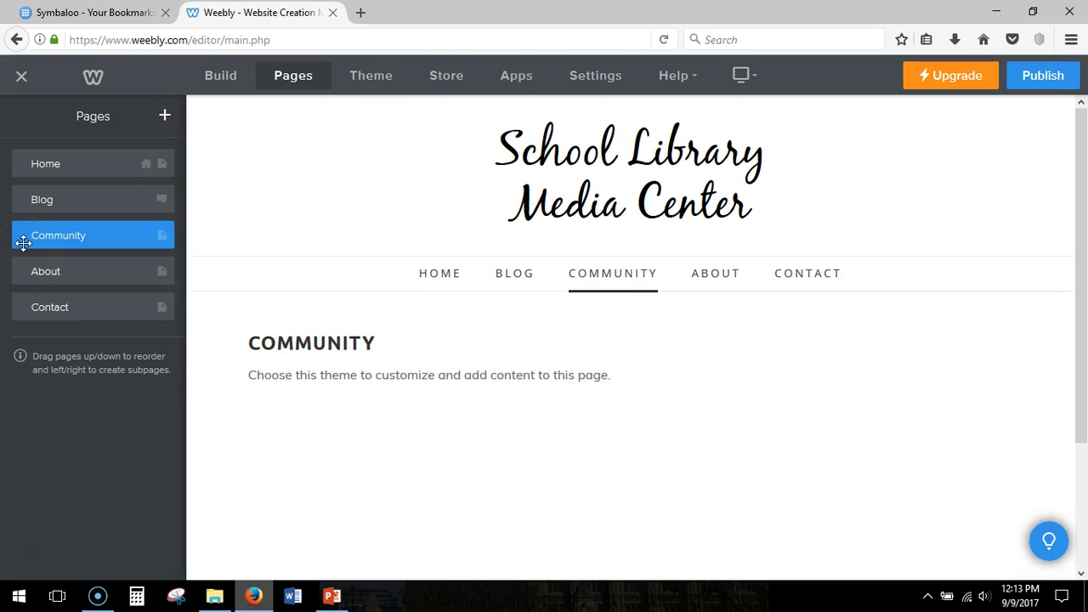
Step: Check the Community page's visibility setting, and delete the page from the site, confirming the deletion
{"action": "left_click_drag", "start_coordinate": [23, 242], "coordinate": [22, 235]}
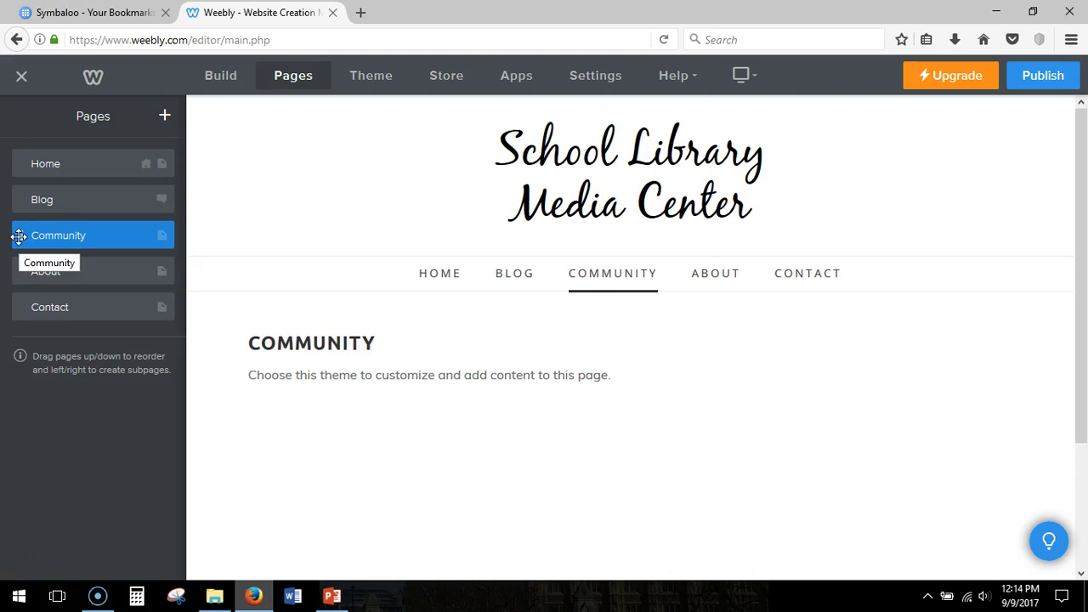
{"action": "left_click_drag", "start_coordinate": [19, 237], "coordinate": [19, 232]}
{"action": "left_click", "coordinate": [93, 187]}
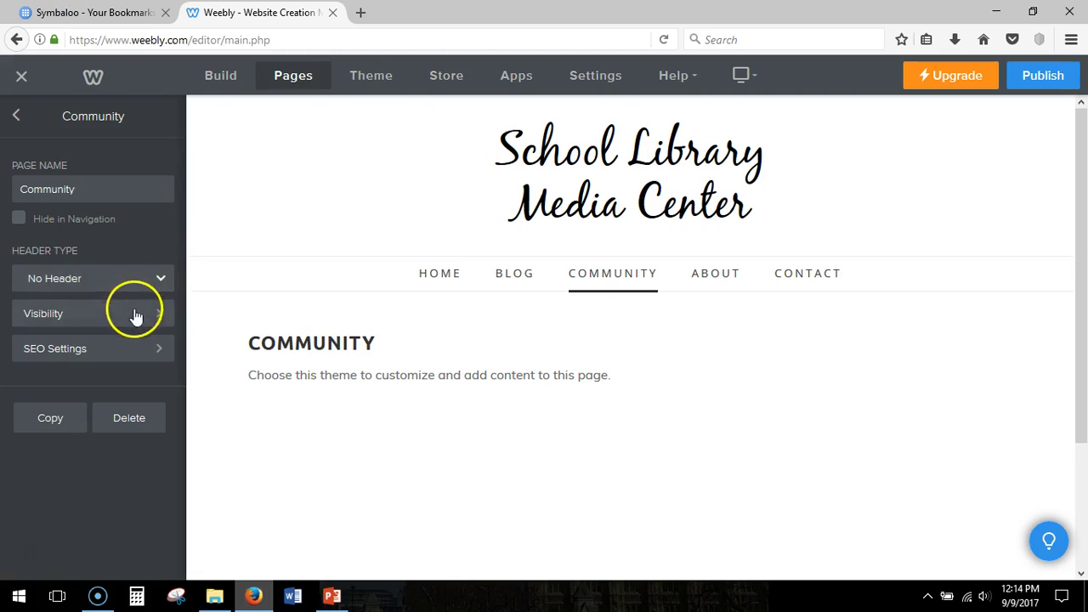
{"action": "left_click", "coordinate": [161, 316]}
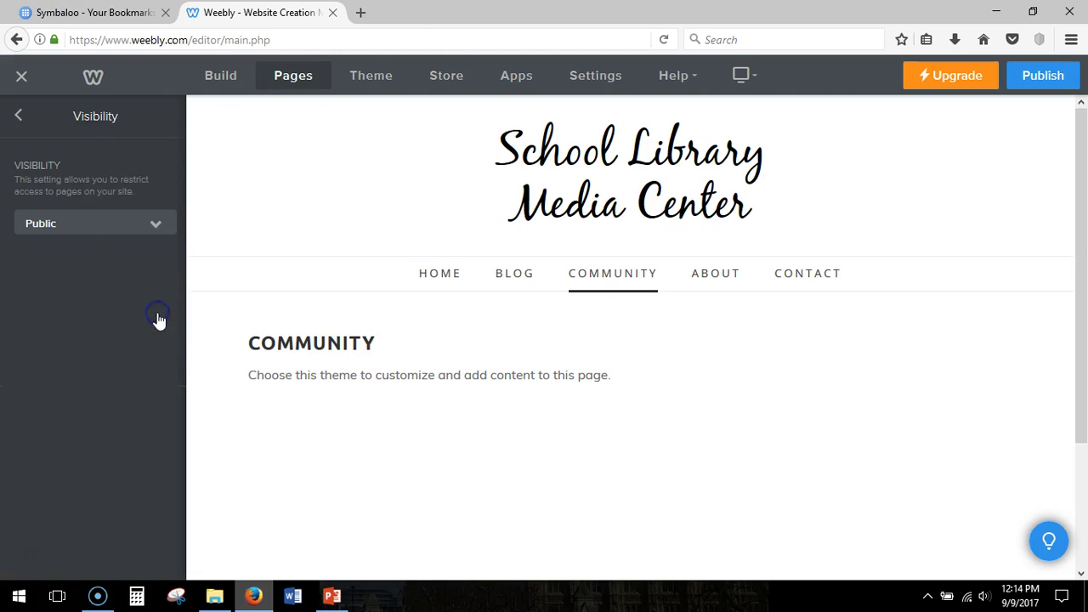
{"action": "left_click", "coordinate": [17, 115]}
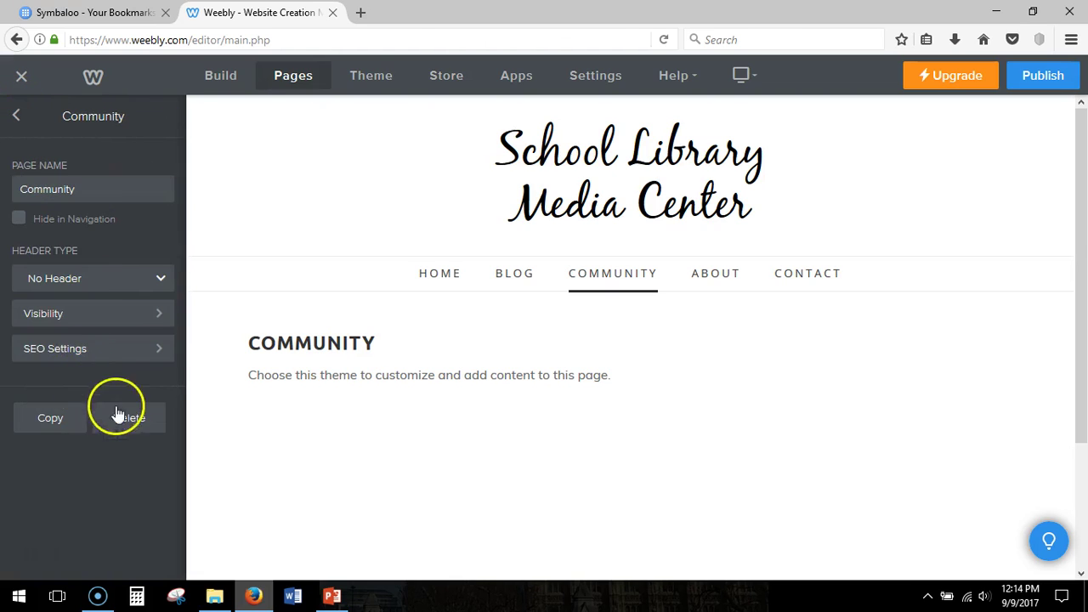
{"action": "left_click", "coordinate": [142, 425]}
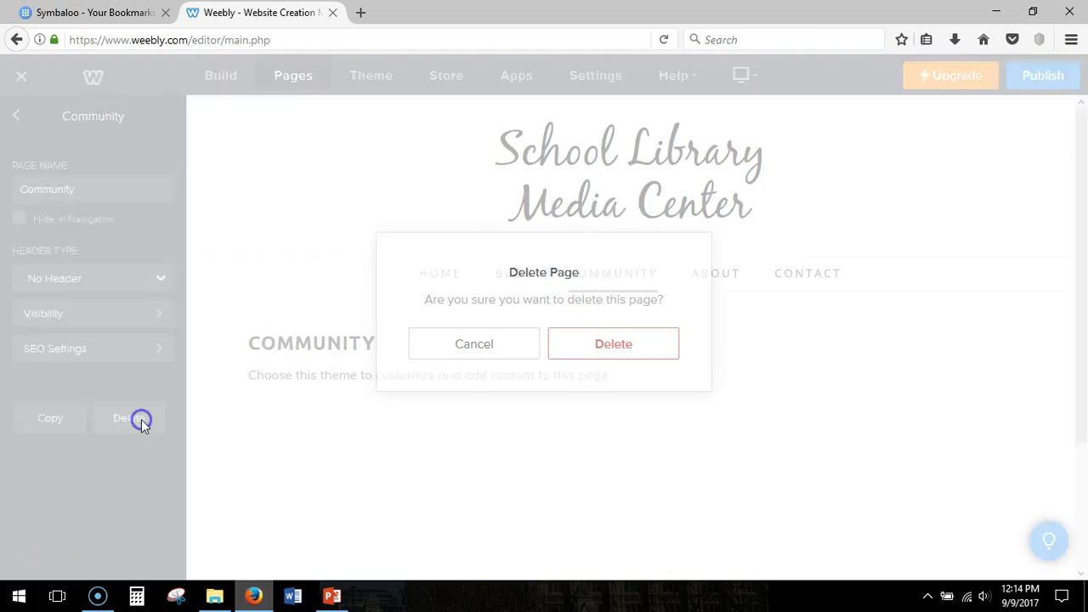
{"action": "left_click", "coordinate": [618, 349]}
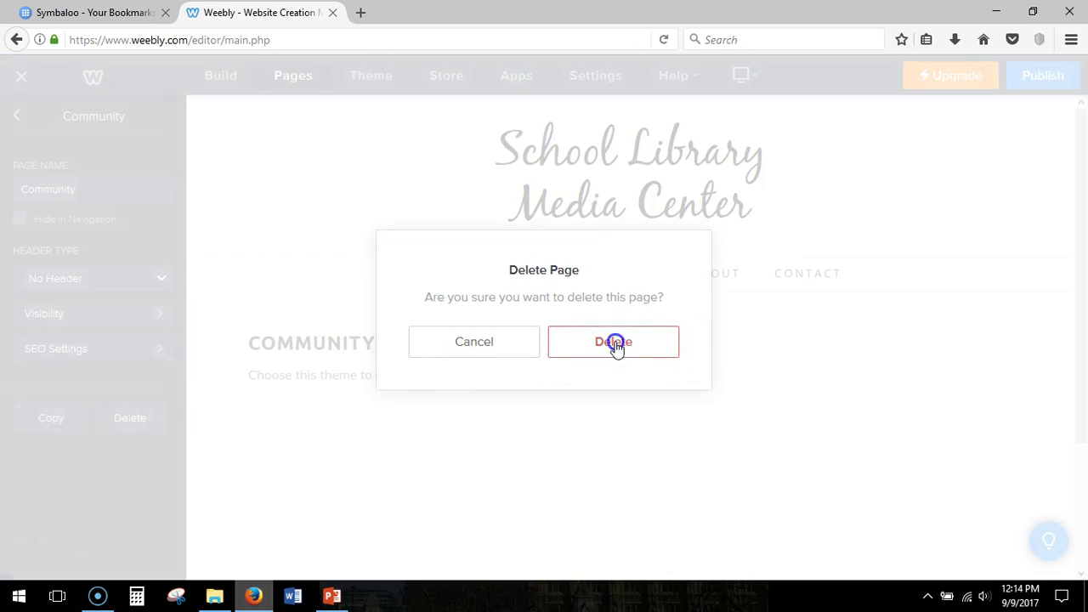